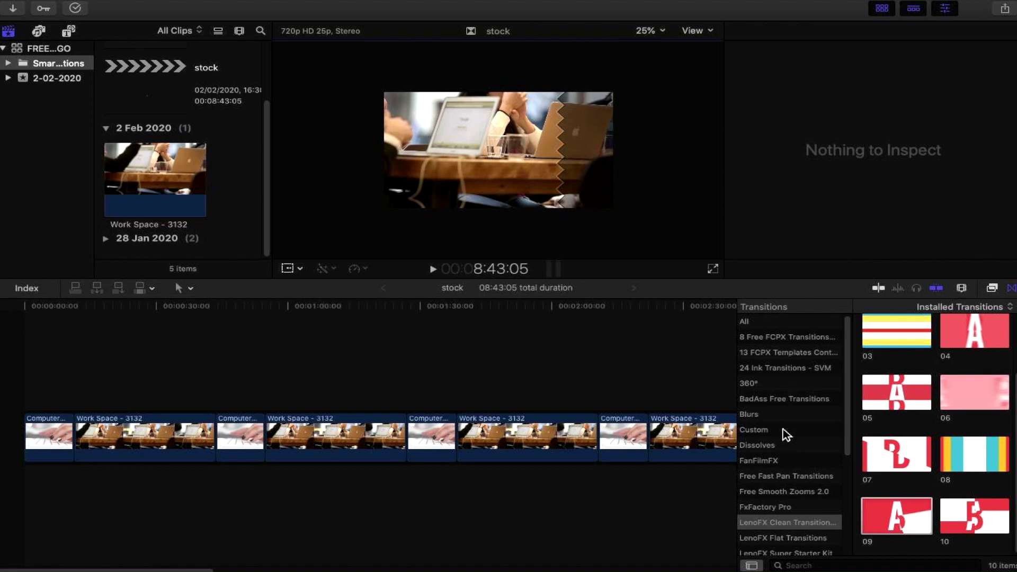
Step: Scroll the Transitions browser's category list down to the LenoFX collections
scroll(781, 482, down, 4)
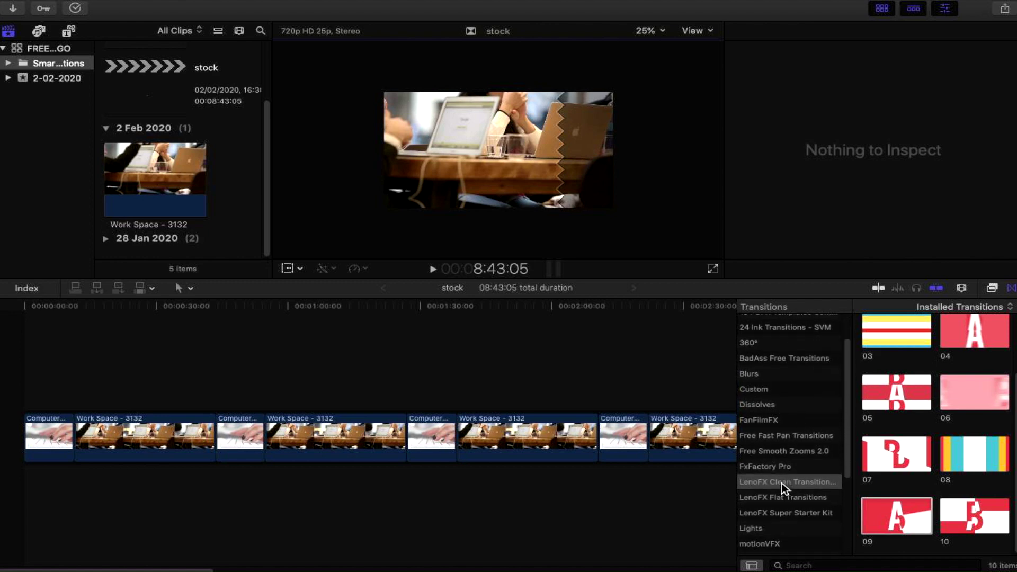
scroll(782, 483, down, 1)
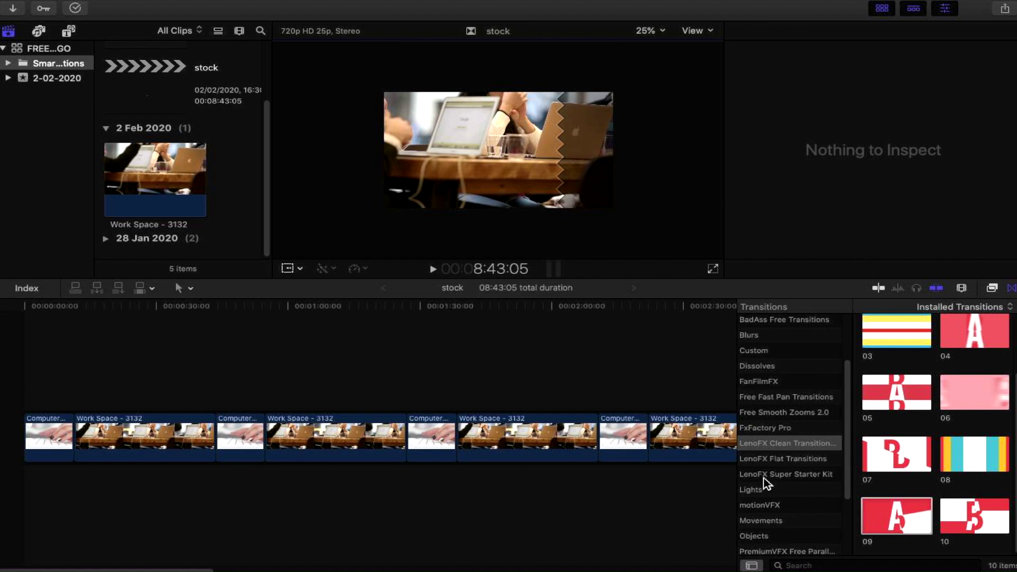
Step: Drop LenoFX Super Starter Kit's Fast Cut Transition on the first edit point and play it back
click(764, 477)
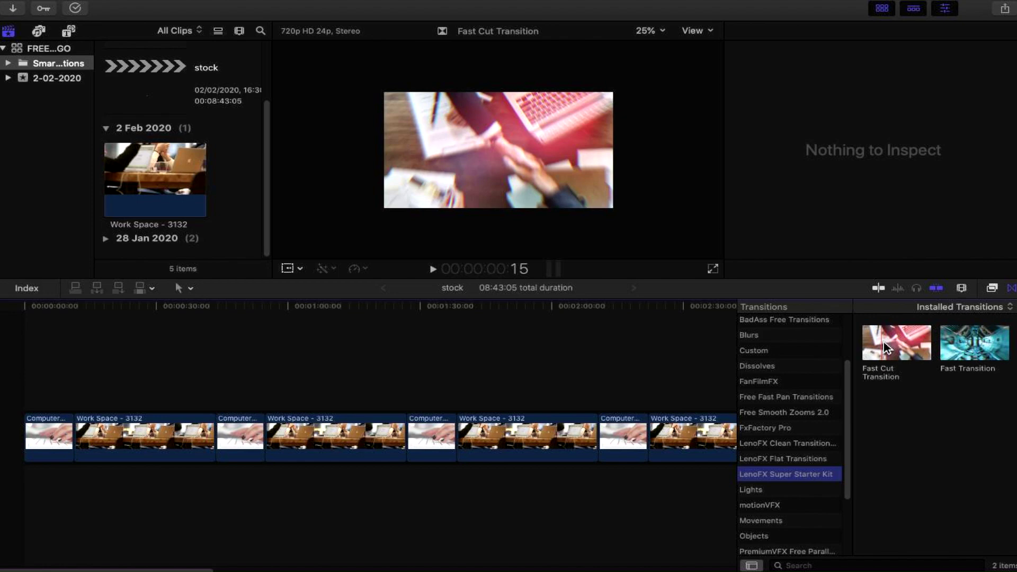
drag(884, 342, 138, 441)
click(56, 382)
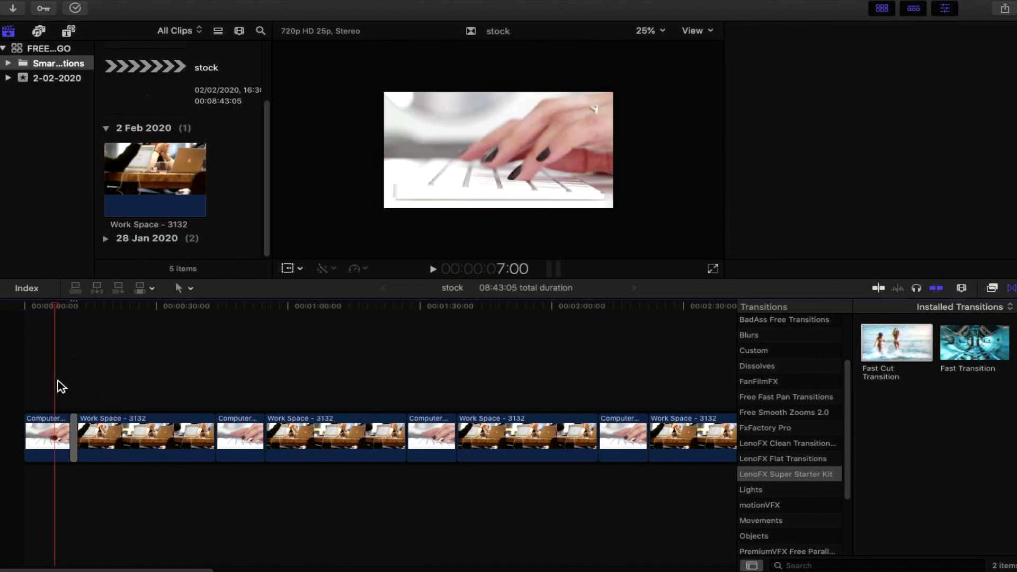
key(space)
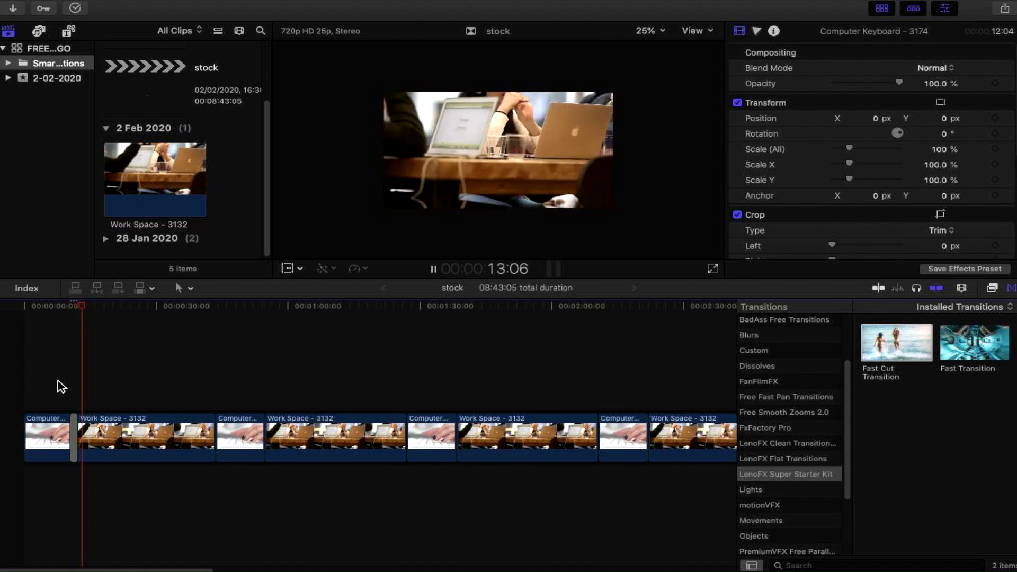
key(space)
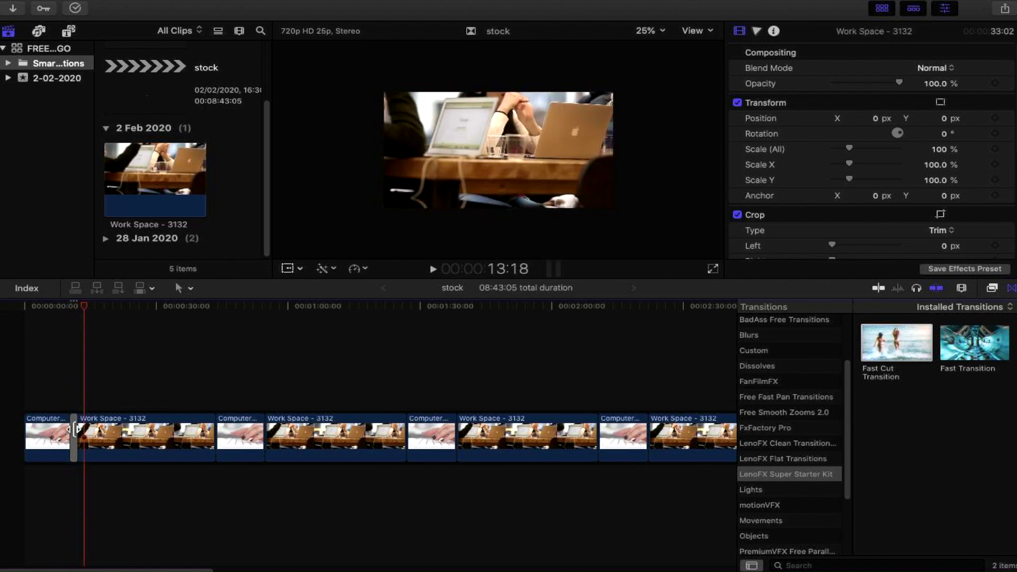
Step: Select the Fast Cut Transition and scroll through its Inspector drop zones and light-leak settings
click(75, 430)
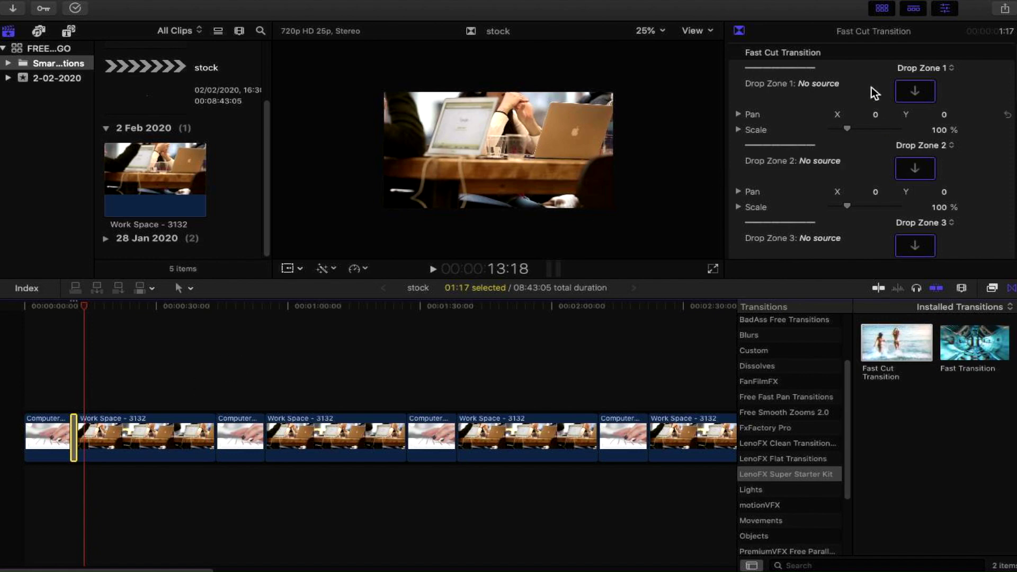
scroll(902, 219, down, 1)
scroll(902, 220, down, 5)
scroll(903, 221, up, 6)
scroll(902, 220, down, 5)
scroll(902, 220, up, 6)
scroll(902, 220, down, 10)
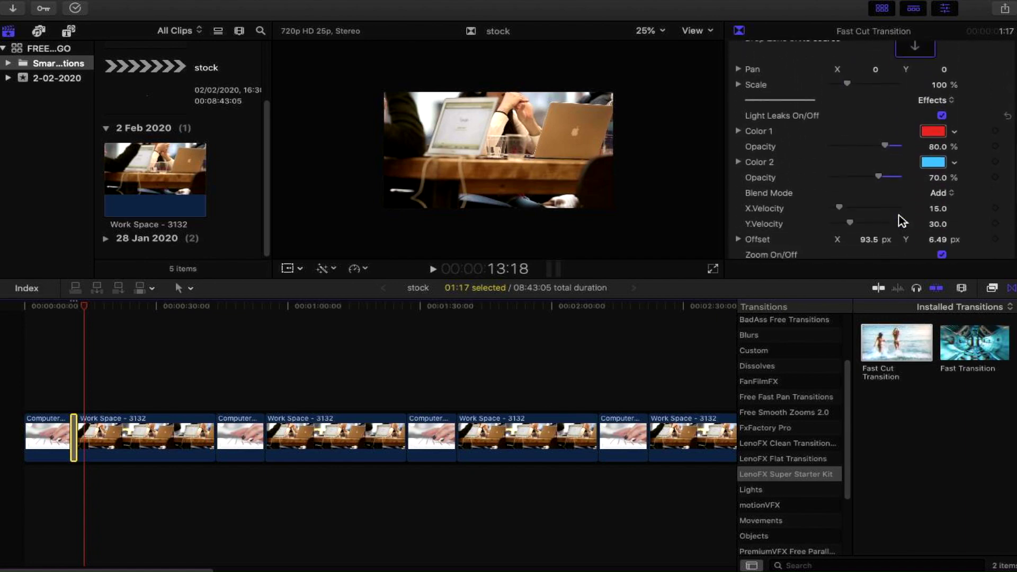
scroll(901, 220, down, 1)
scroll(901, 219, up, 10)
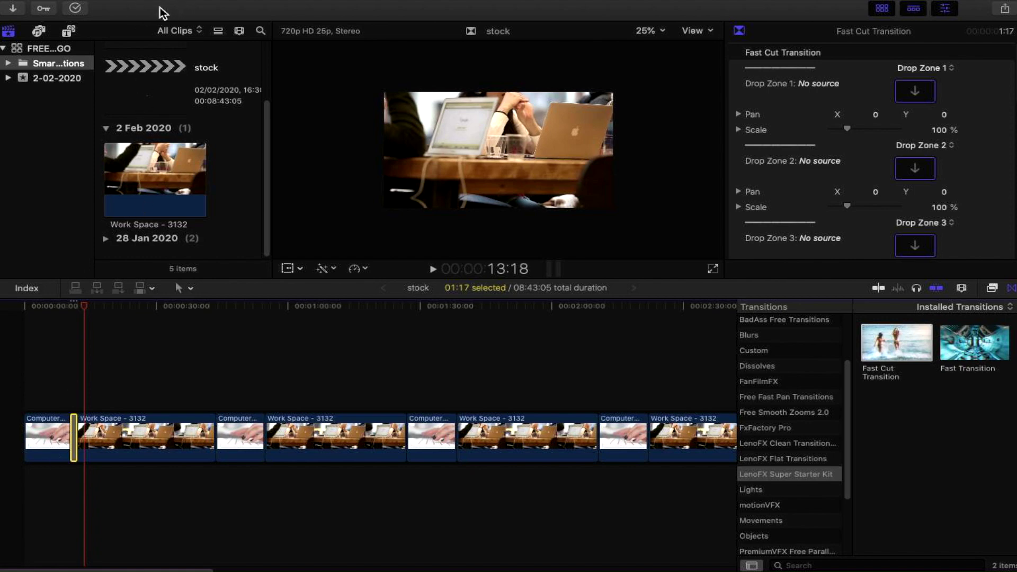
Step: Open the Media Import window via File > Import > Media and browse the TOSHIBA EXT drive
click(116, 5)
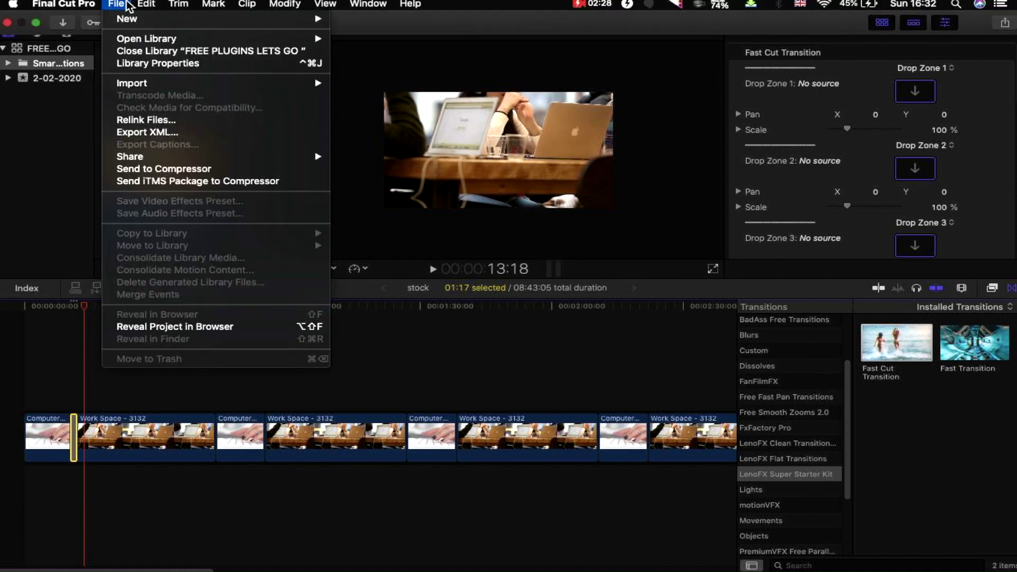
mouse_move(136, 21)
mouse_move(151, 84)
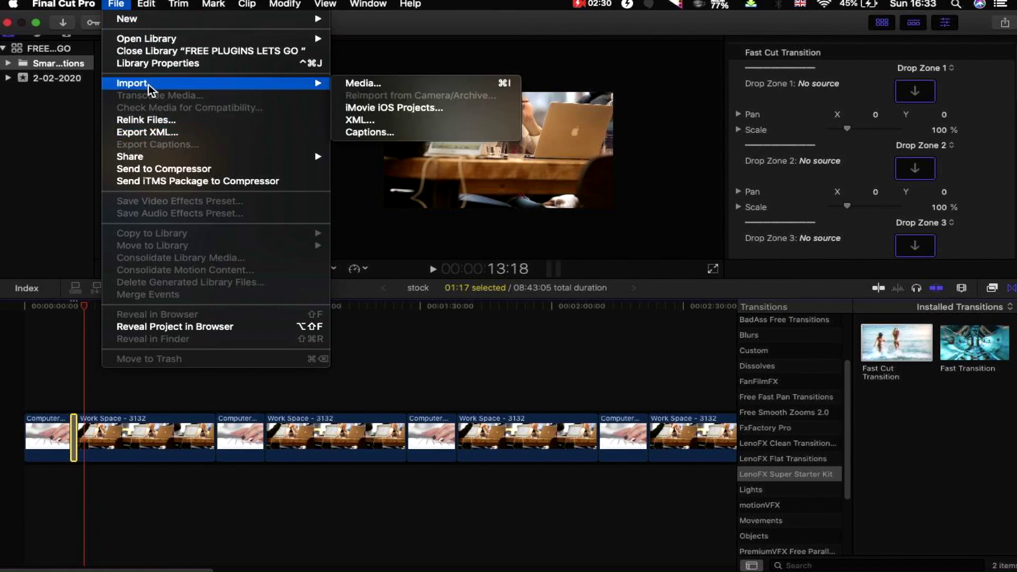
click(381, 84)
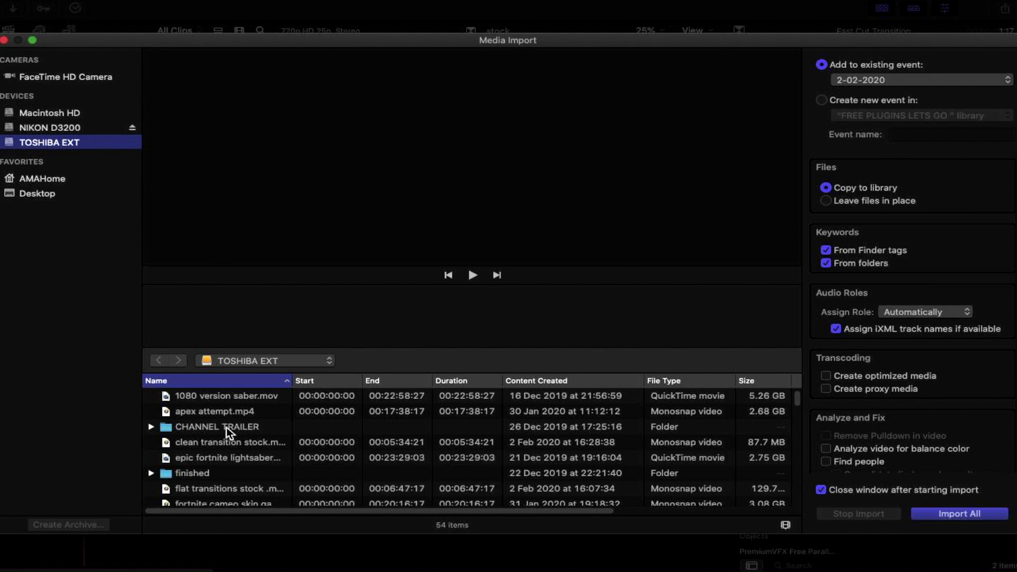
scroll(226, 427, down, 6)
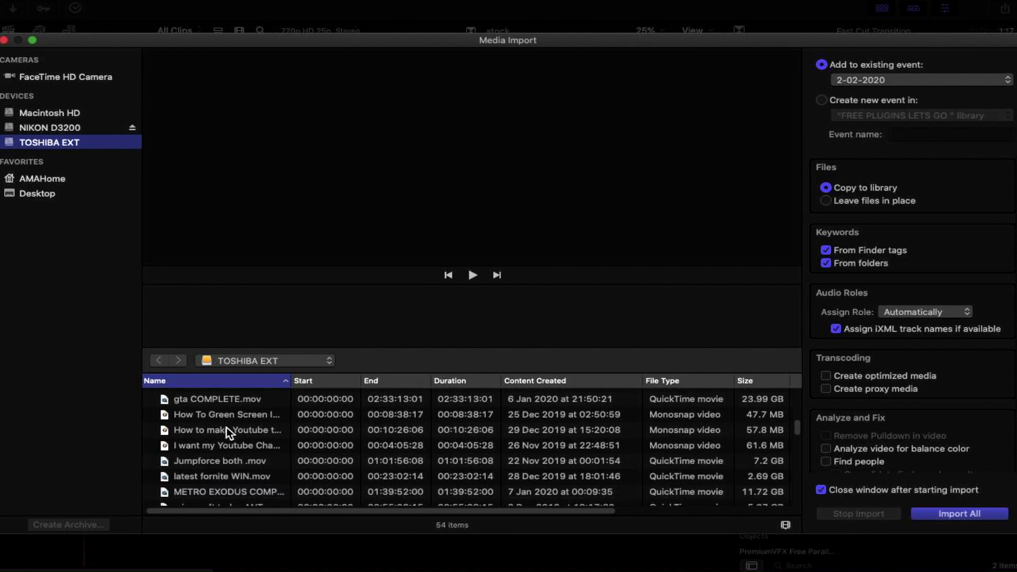
scroll(227, 427, up, 2)
Step: Preview gta COMPLETE.mov and the Fortnite cameo skin clip, then close without importing and show the drive in Finder
click(227, 428)
scroll(244, 428, up, 1)
scroll(244, 428, up, 5)
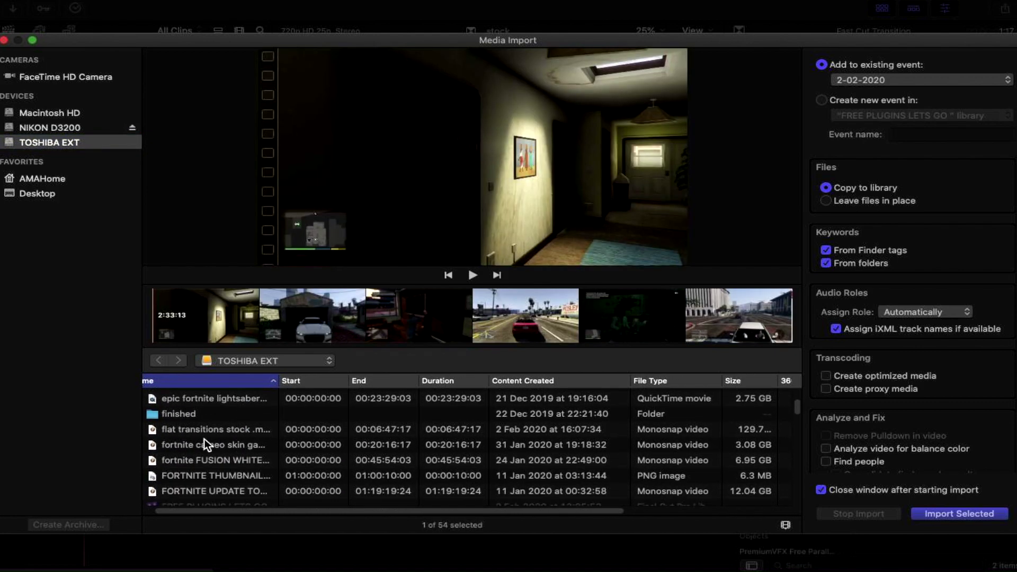
click(205, 447)
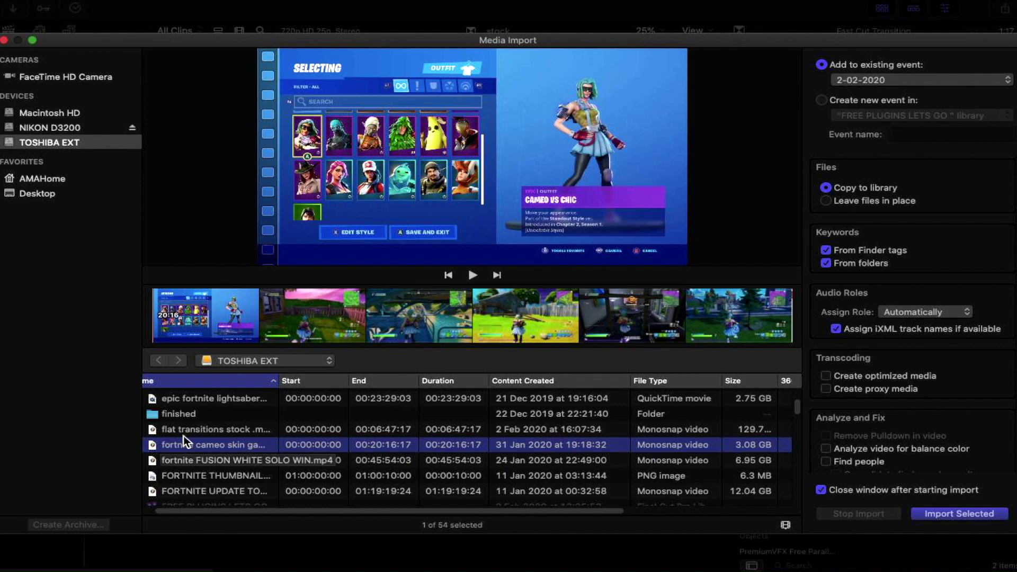
click(4, 40)
click(165, 8)
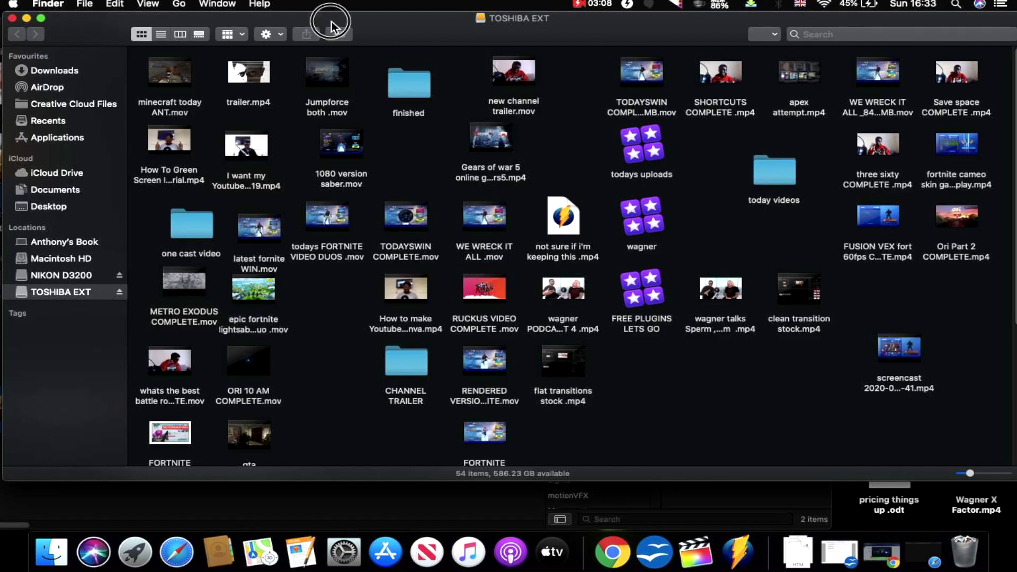
Step: Add remedy purple solo win.mp4 and white fusion sickk as SOLO WIN from Finder to the timeline
drag(330, 24, 556, 74)
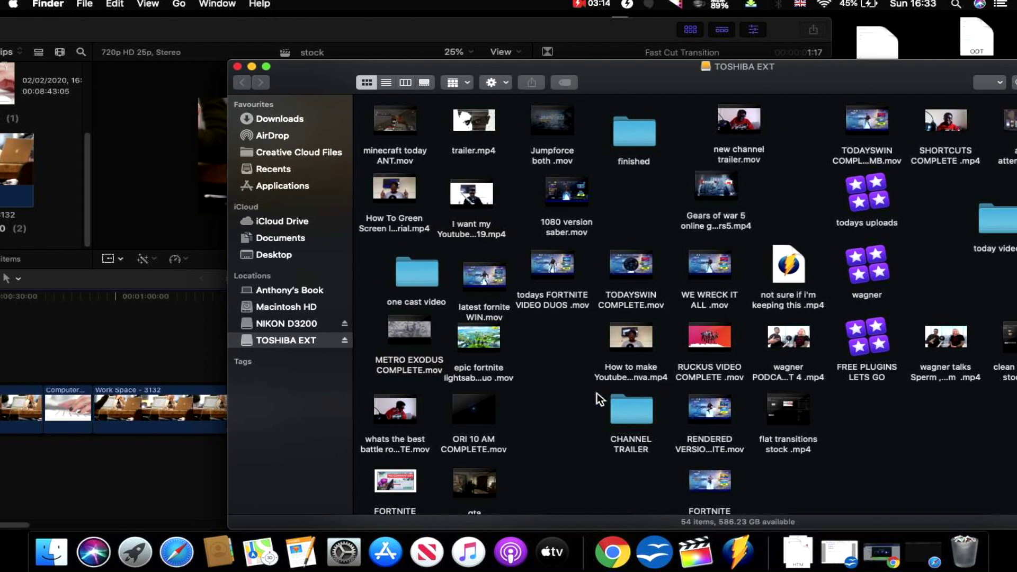
scroll(546, 358, down, 5)
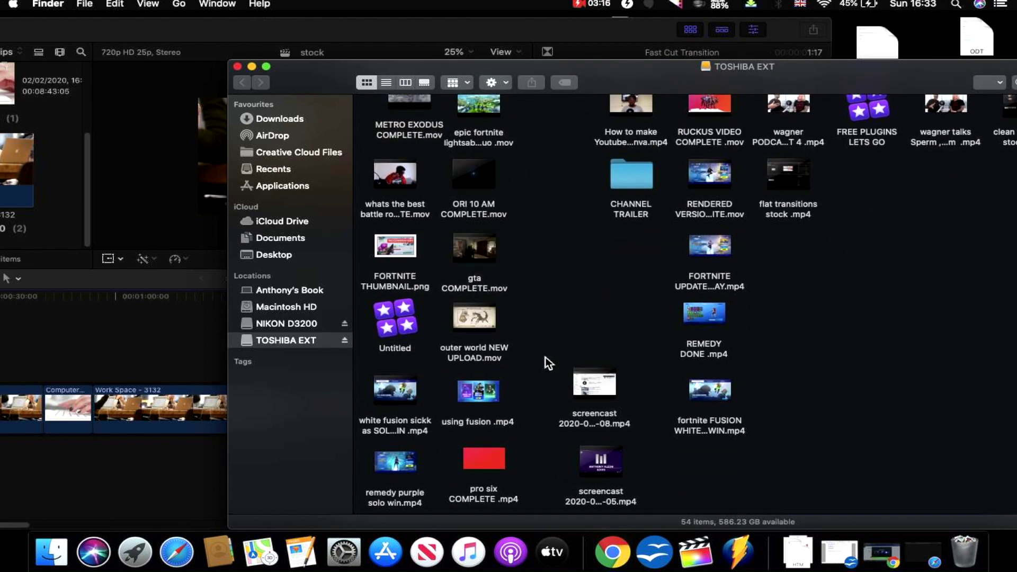
drag(395, 462, 110, 335)
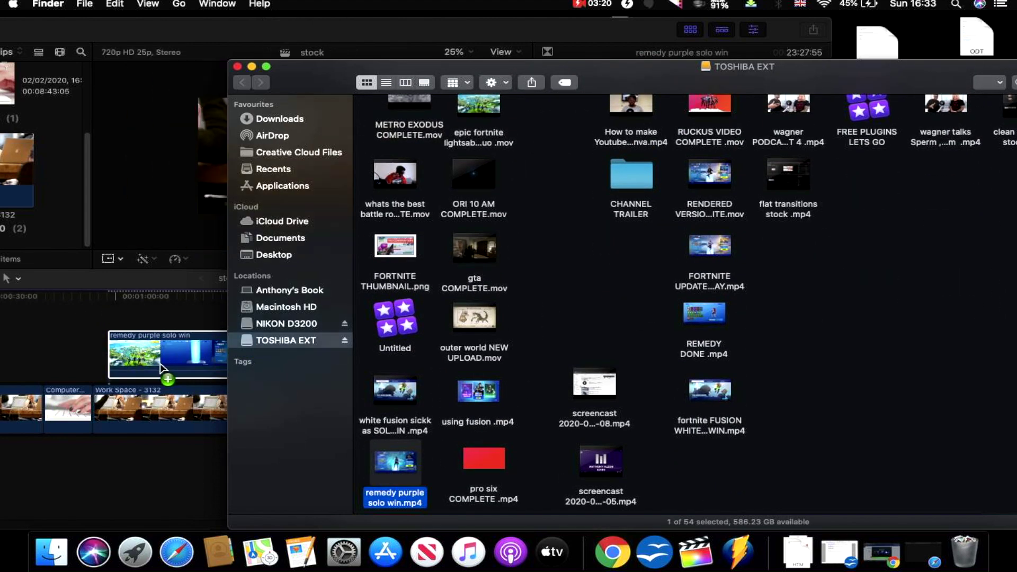
drag(371, 392, 311, 367)
drag(395, 421, 130, 317)
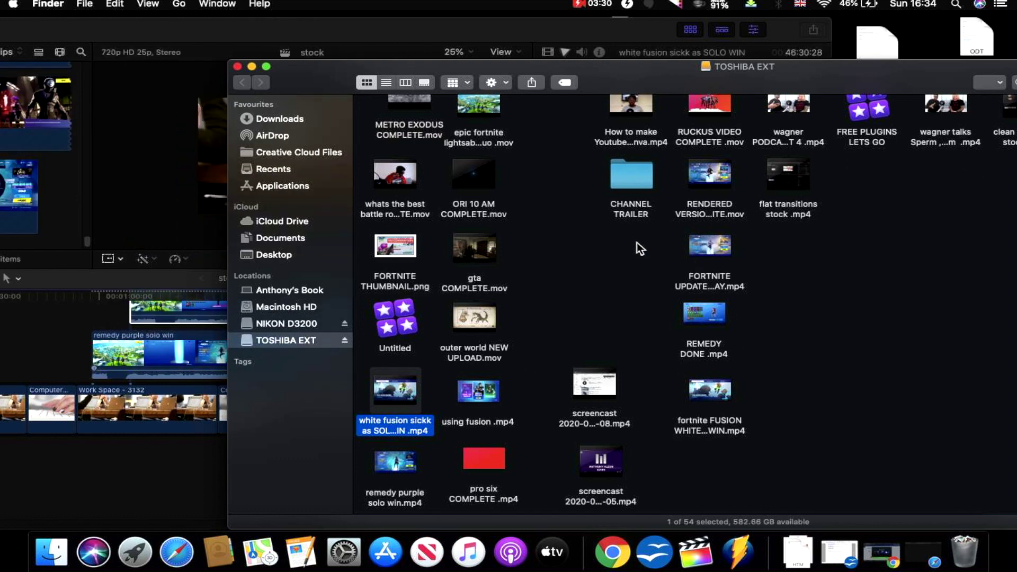
Step: Add FORTNITE UPDATE TODAY, whats the best battle royale game COMPLETE and pro six COMPLETE.mp4 to the timeline
mouse_move(688, 330)
drag(695, 251, 119, 310)
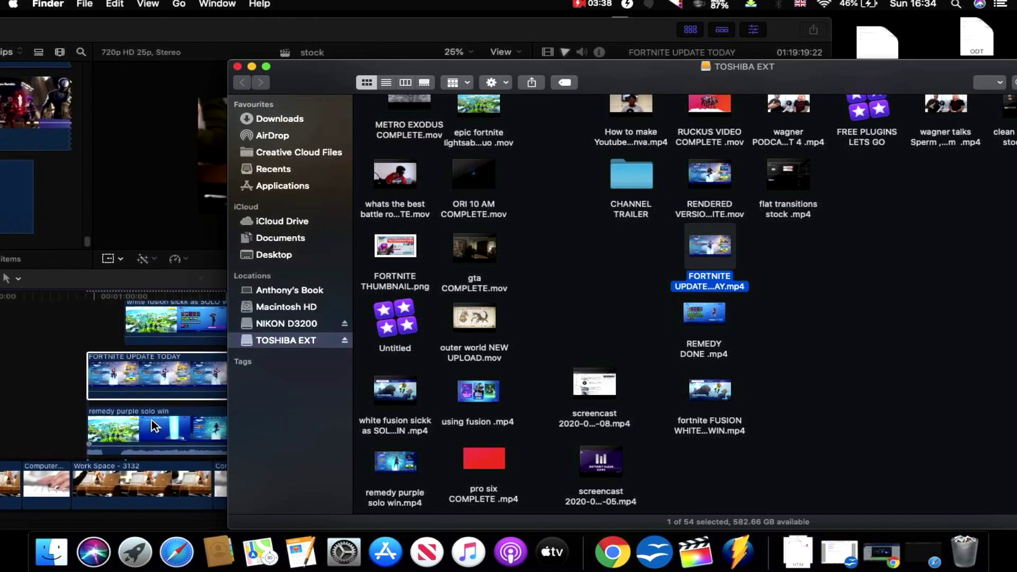
scroll(152, 423, up, 3)
drag(394, 176, 134, 298)
scroll(182, 409, right, 5)
scroll(182, 409, up, 2)
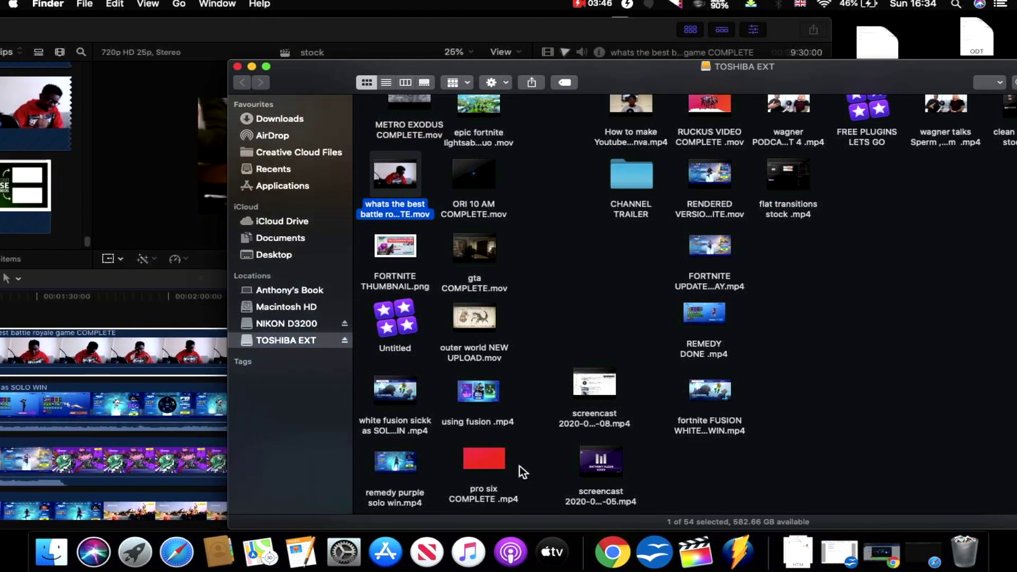
drag(469, 469, 5, 305)
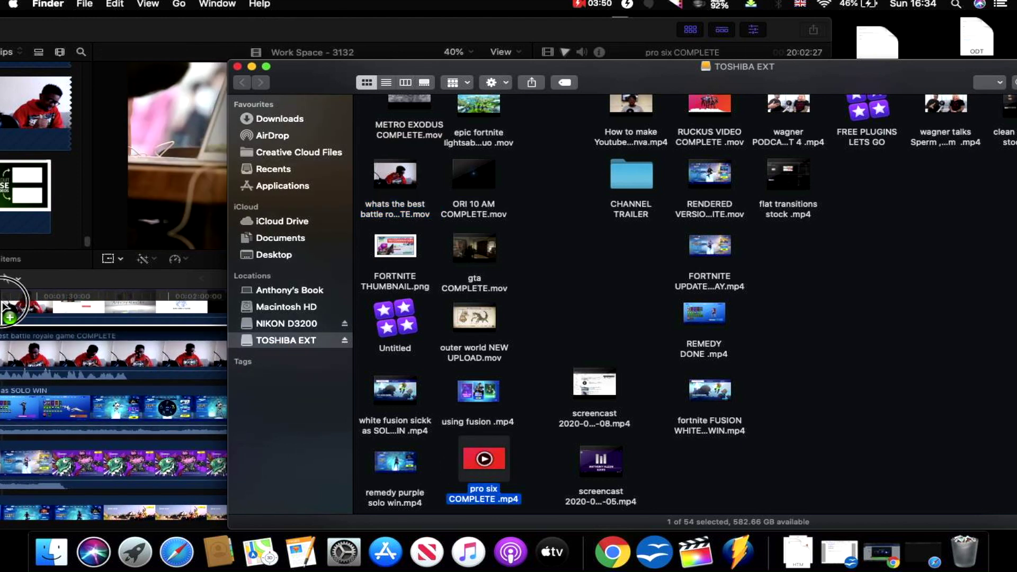
Step: Close the drive's Finder window, reposition Final Cut Pro, and switch it to full screen
click(238, 67)
click(302, 24)
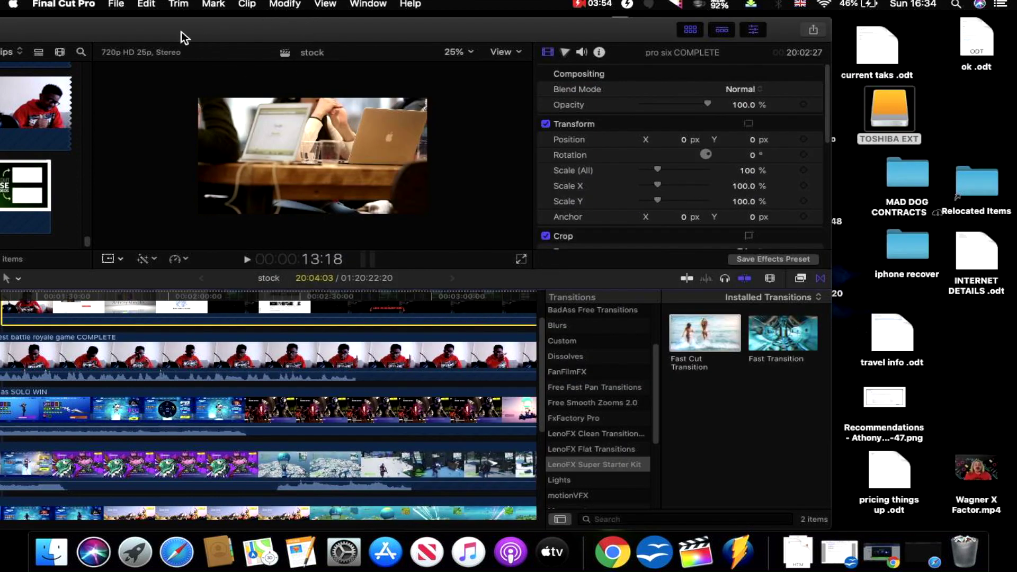
drag(176, 32, 303, 23)
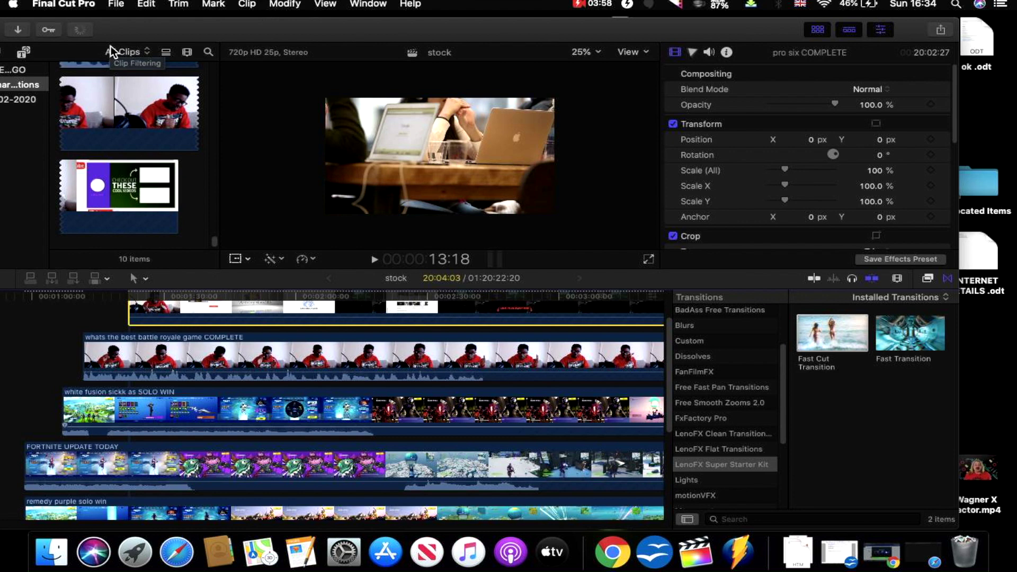
drag(135, 23, 203, 23)
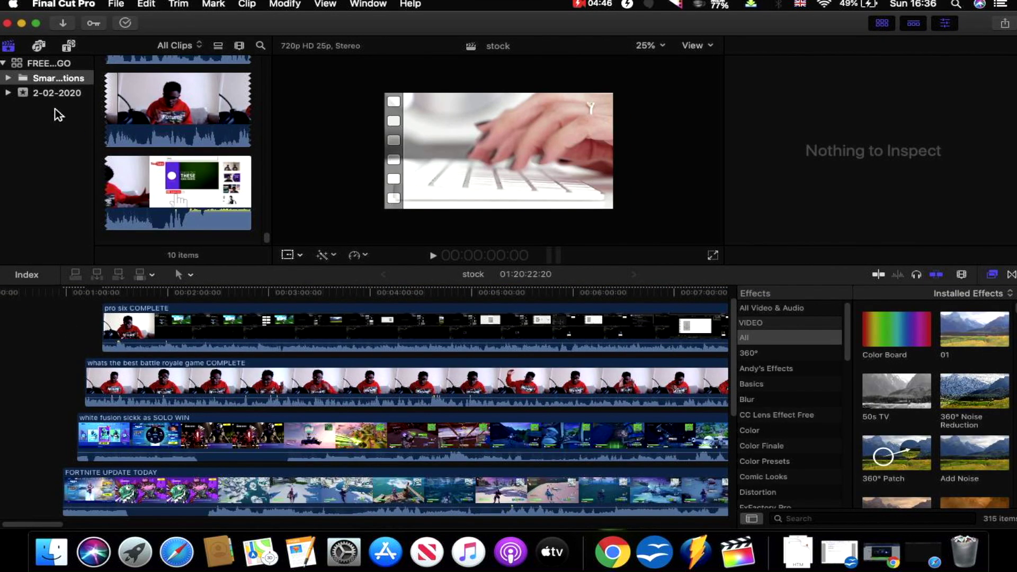
click(36, 22)
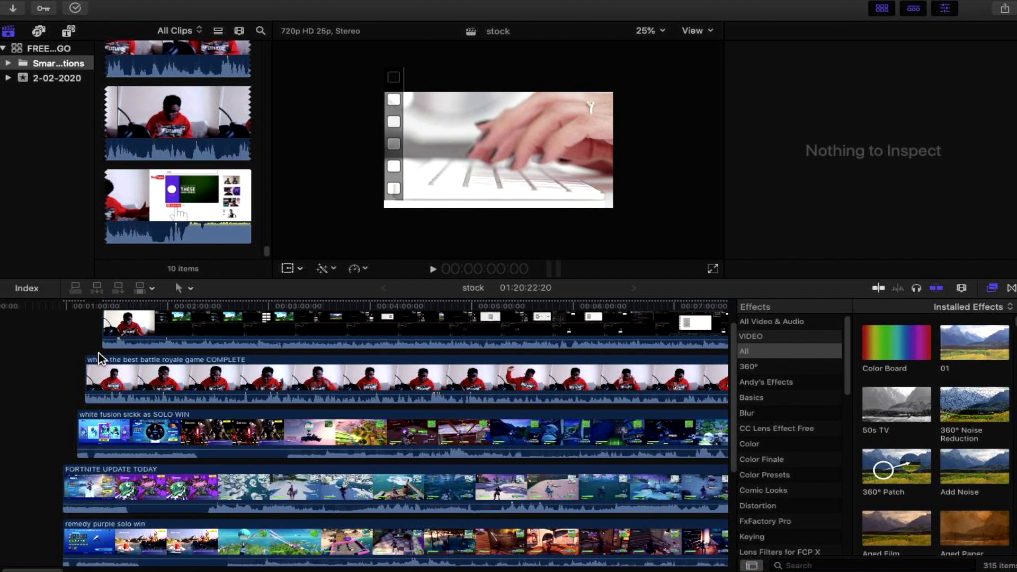
Step: Blade all five stacked gameplay clips at the same timeline position
scroll(159, 360, up, 3)
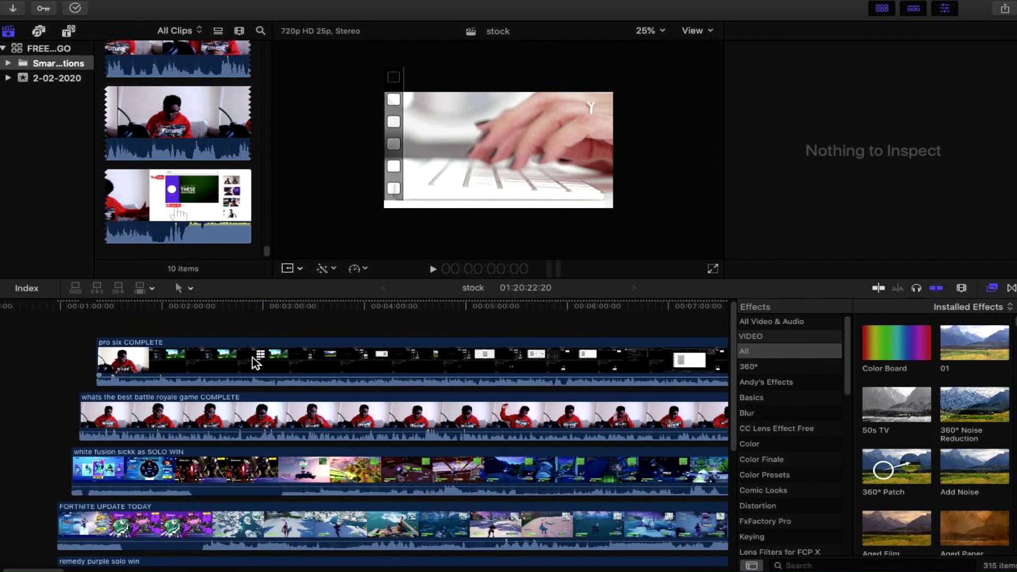
key(b)
click(254, 364)
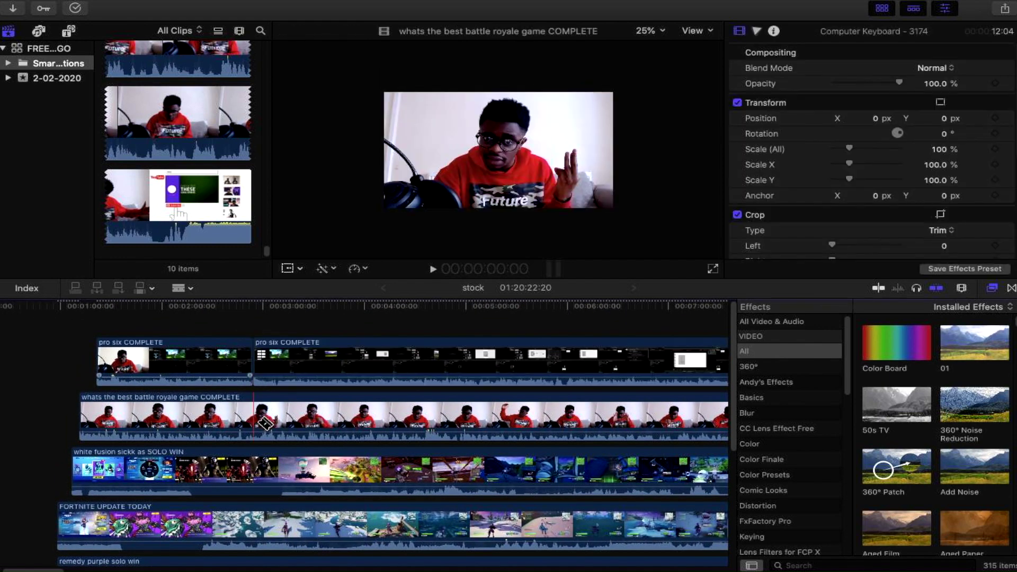
click(253, 418)
click(253, 469)
scroll(318, 469, down, 5)
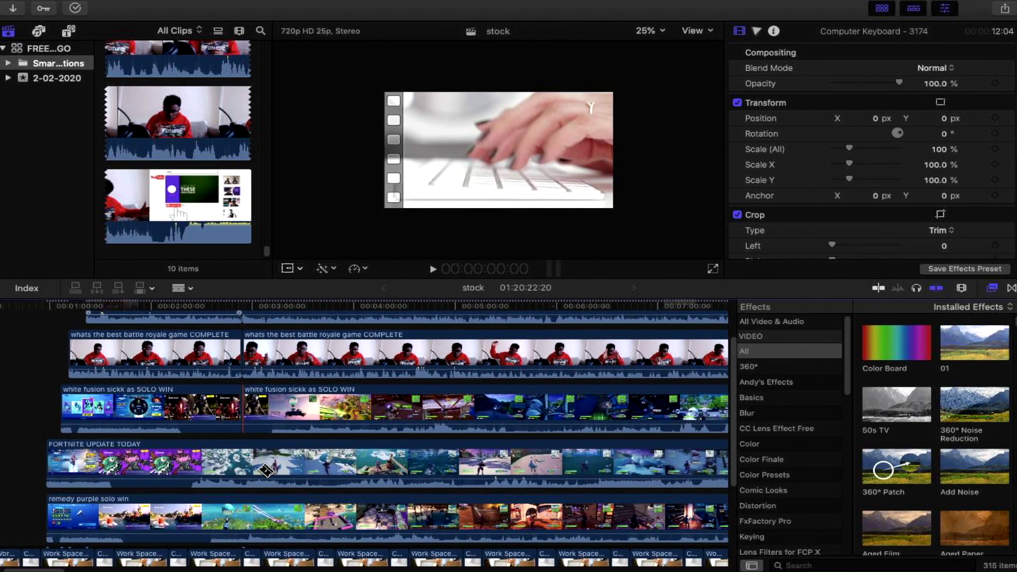
click(244, 468)
scroll(244, 466, down, 3)
click(238, 429)
Step: Marquee-select every clip piece right of the cut, delete them, and scroll back to the stock clips
key(a)
scroll(251, 403, up, 8)
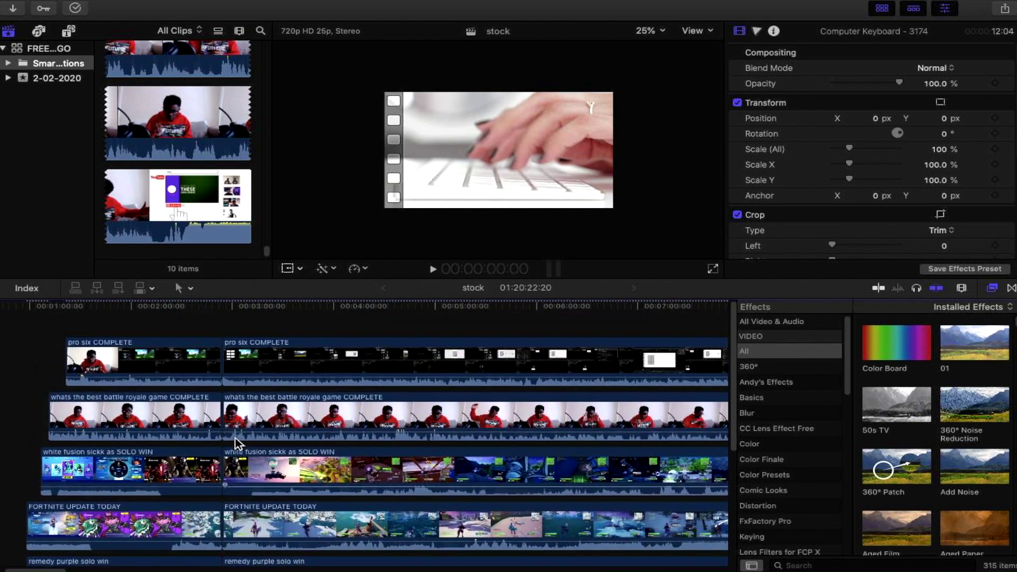
drag(241, 318, 263, 553)
scroll(262, 554, down, 5)
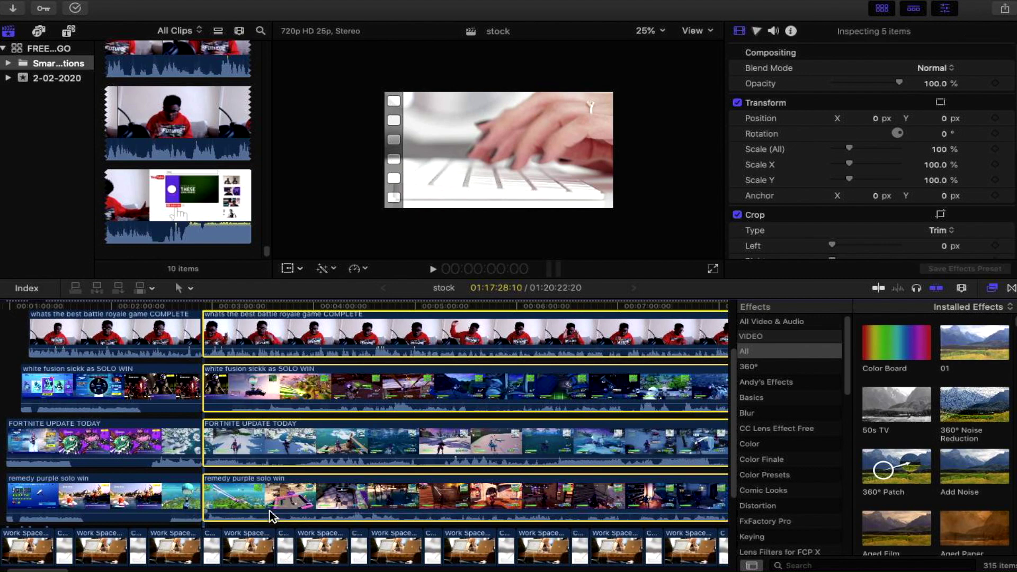
key(Delete)
scroll(271, 517, up, 3)
scroll(272, 516, left, 3)
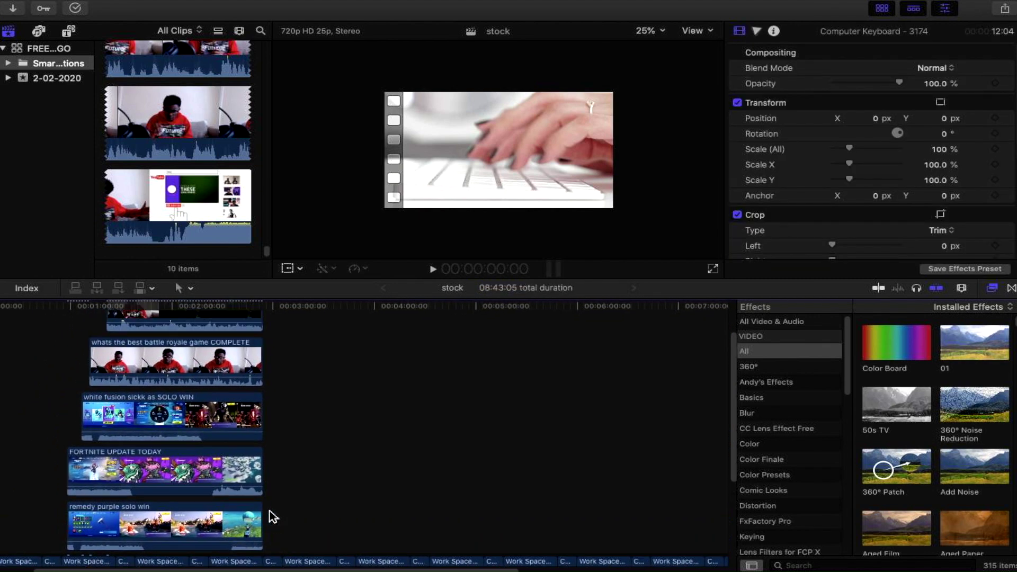
scroll(269, 511, left, 2)
scroll(270, 511, down, 5)
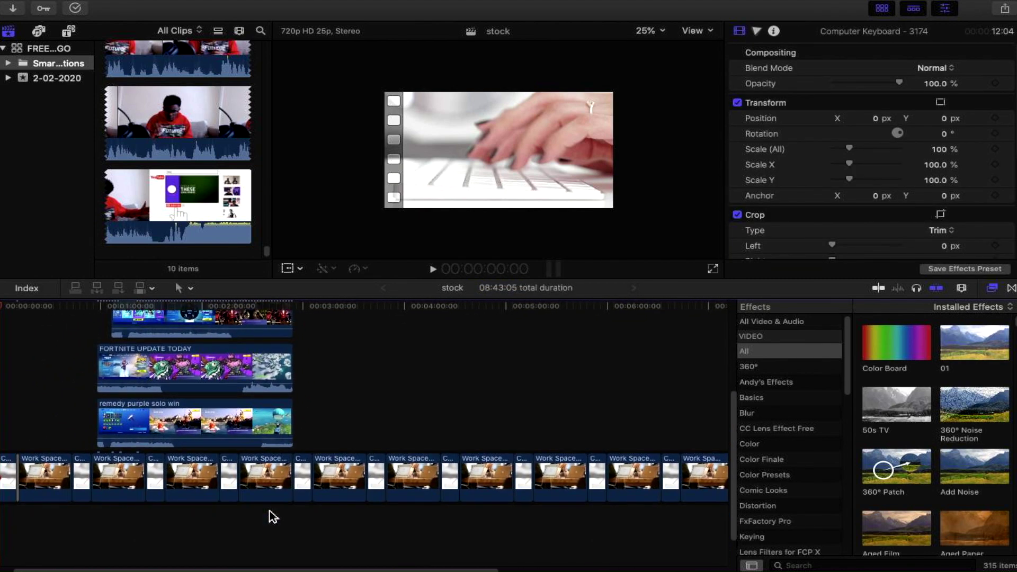
scroll(31, 465, left, 2)
scroll(32, 465, up, 5)
scroll(48, 463, up, 2)
Step: Fill the Fast Cut Transition's Drop Zone 1 with the battle royale talk clip
click(384, 452)
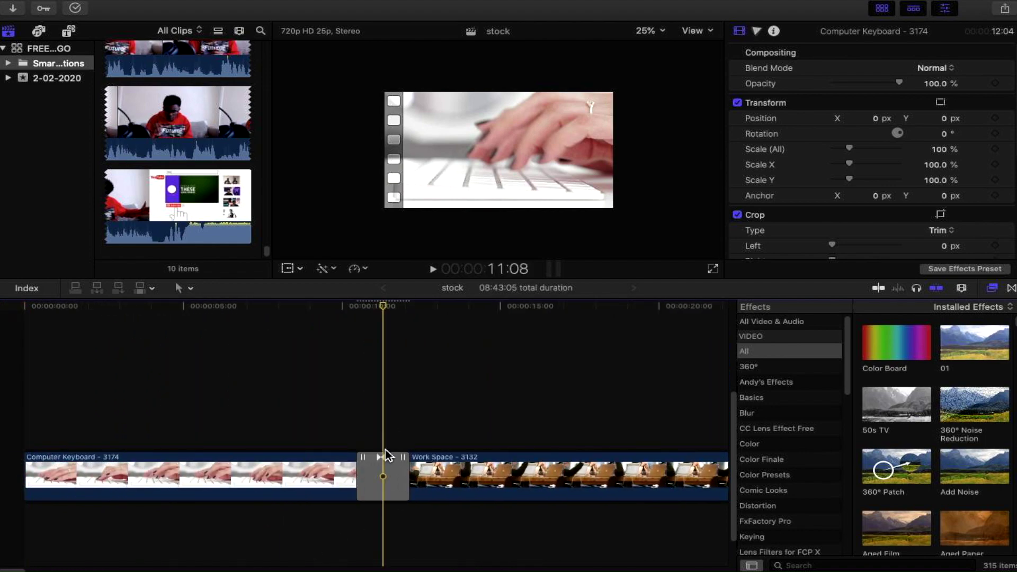
click(385, 470)
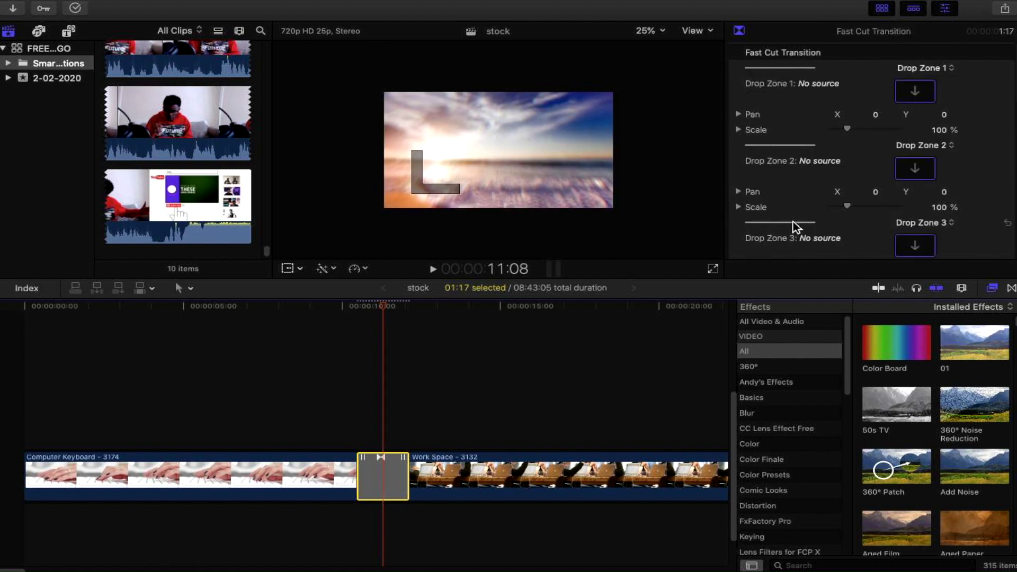
click(931, 95)
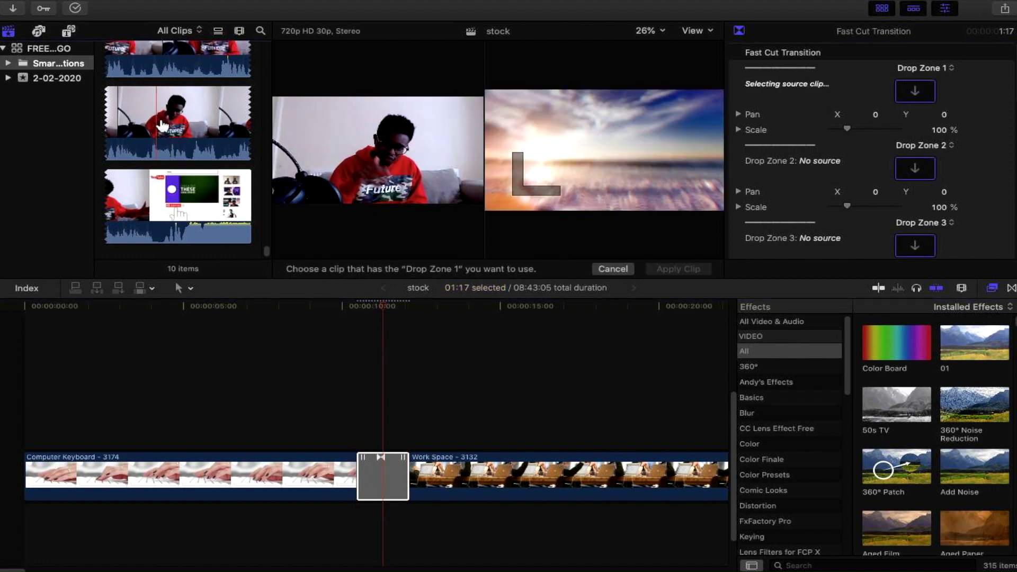
click(152, 125)
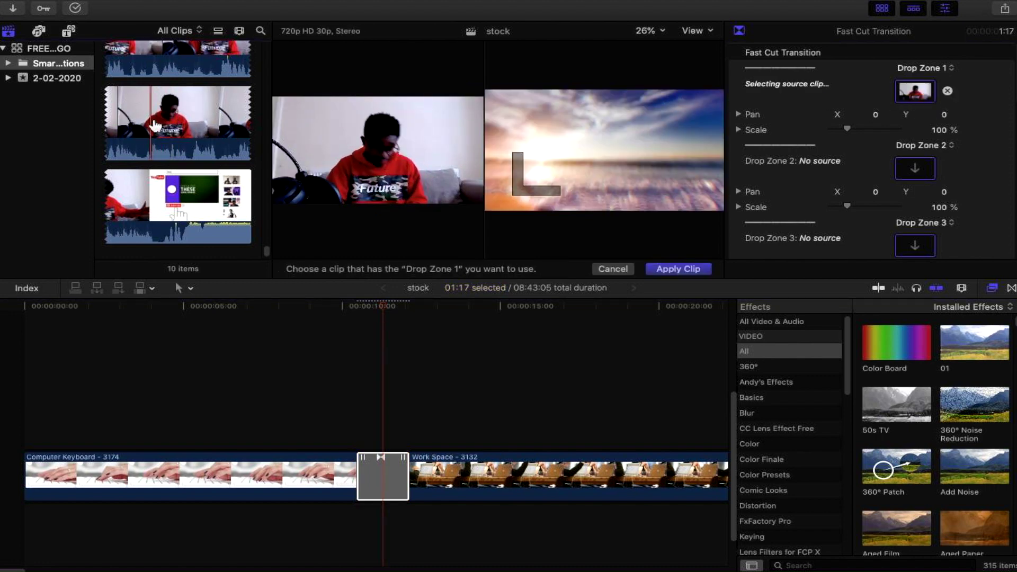
click(684, 269)
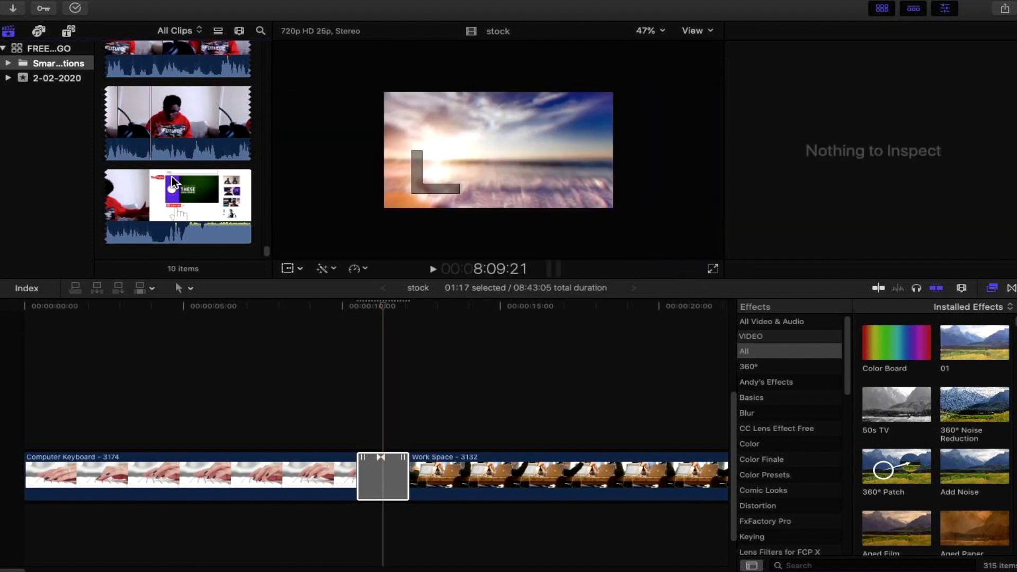
scroll(173, 182, down, 2)
scroll(172, 182, up, 5)
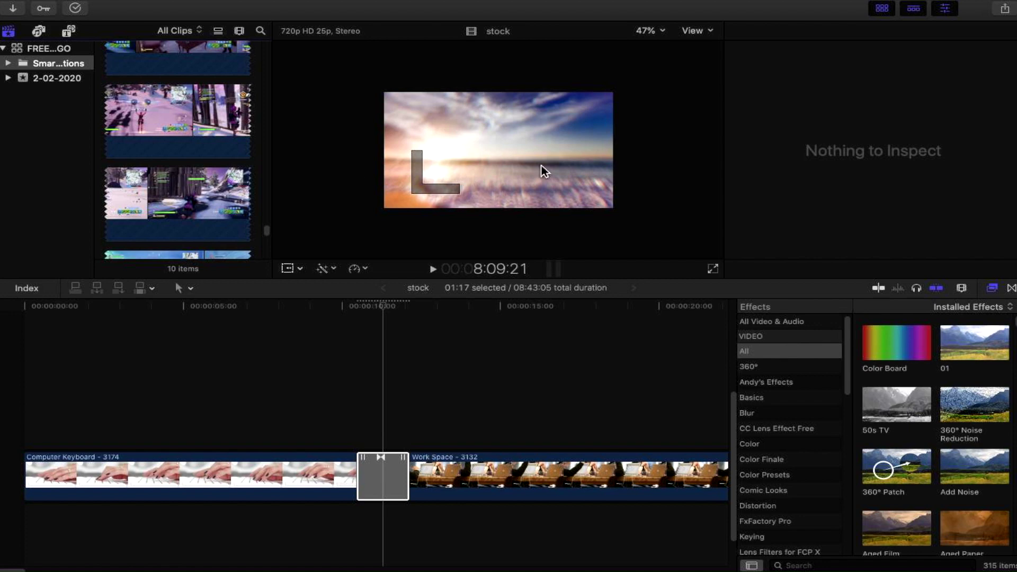
Step: Choose a Fortnite gameplay clip for Drop Zone 2
click(377, 462)
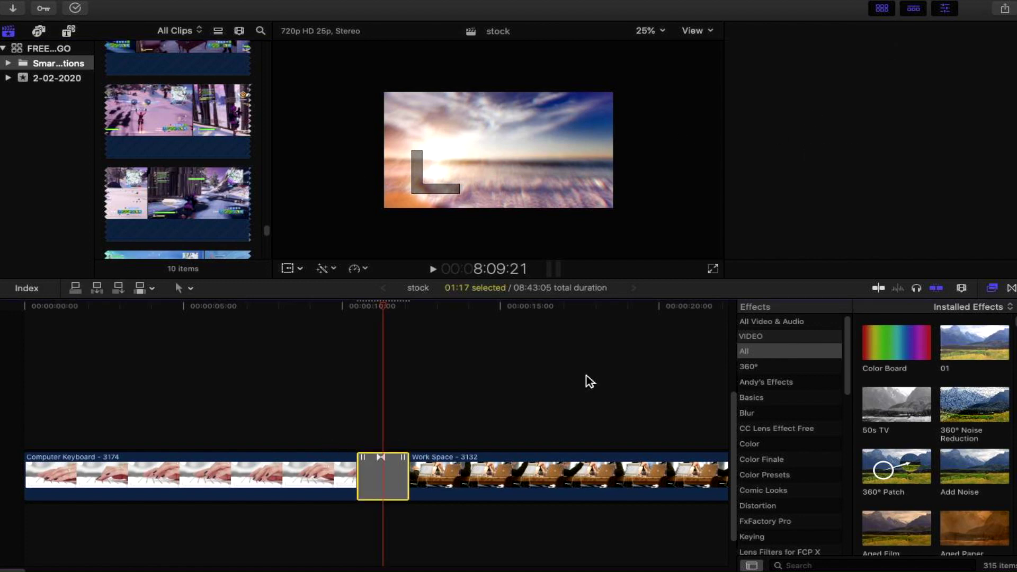
click(917, 169)
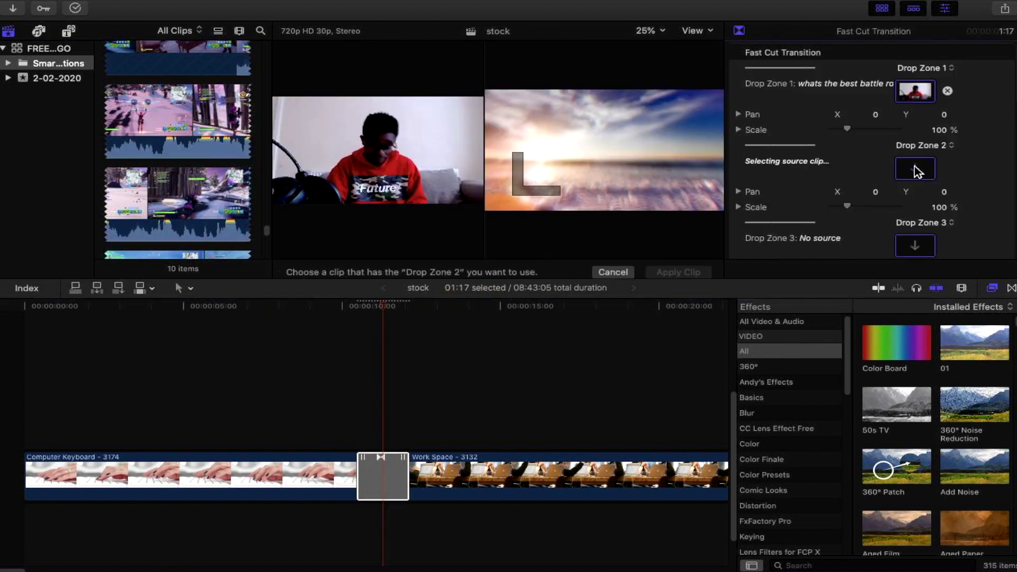
click(148, 116)
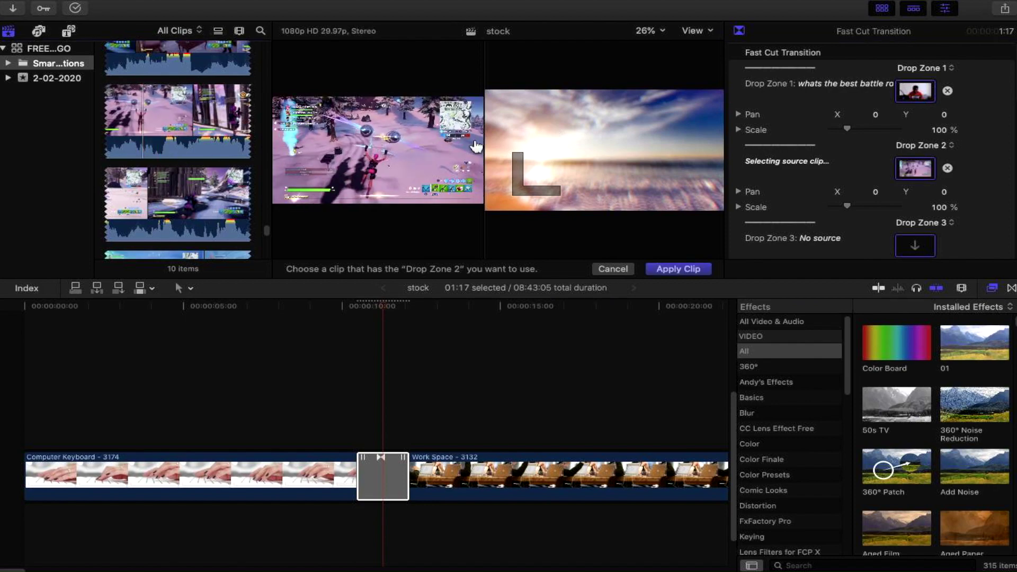
scroll(176, 131, up, 5)
scroll(176, 130, up, 5)
scroll(175, 130, up, 5)
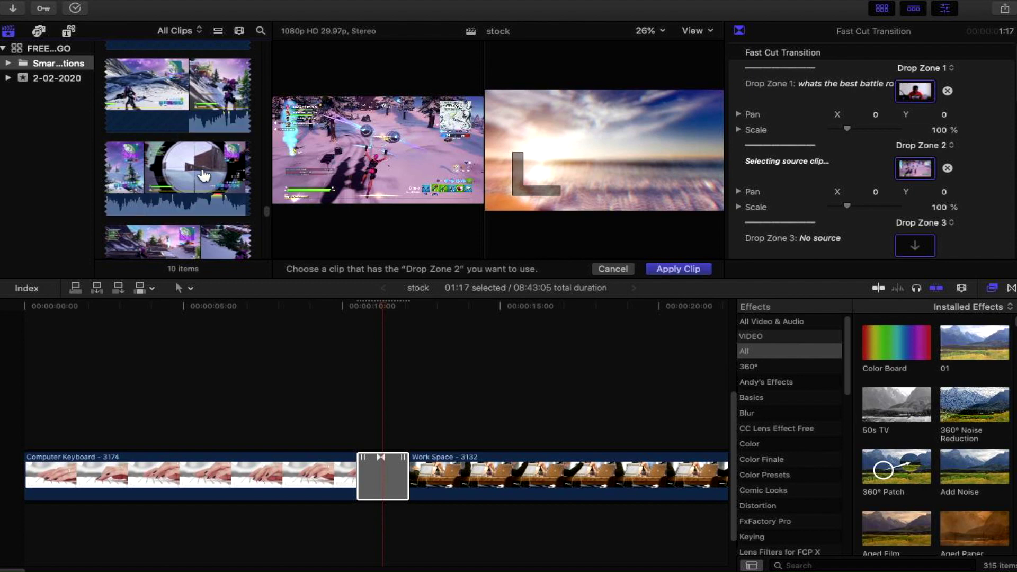
scroll(200, 168, down, 5)
Step: Fill Drop Zone 3 with another Fortnite gameplay clip and apply the choices
click(909, 246)
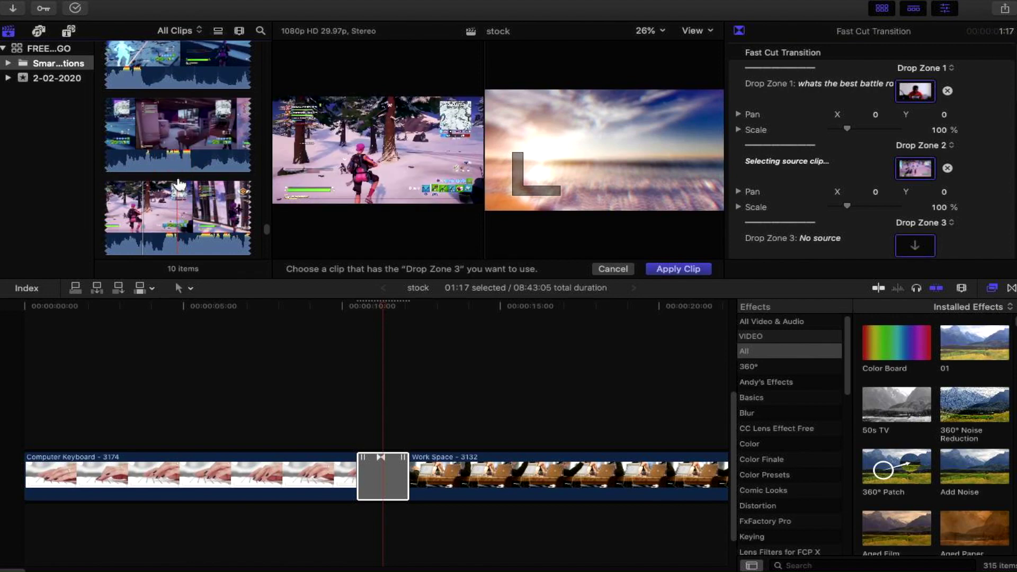
click(175, 139)
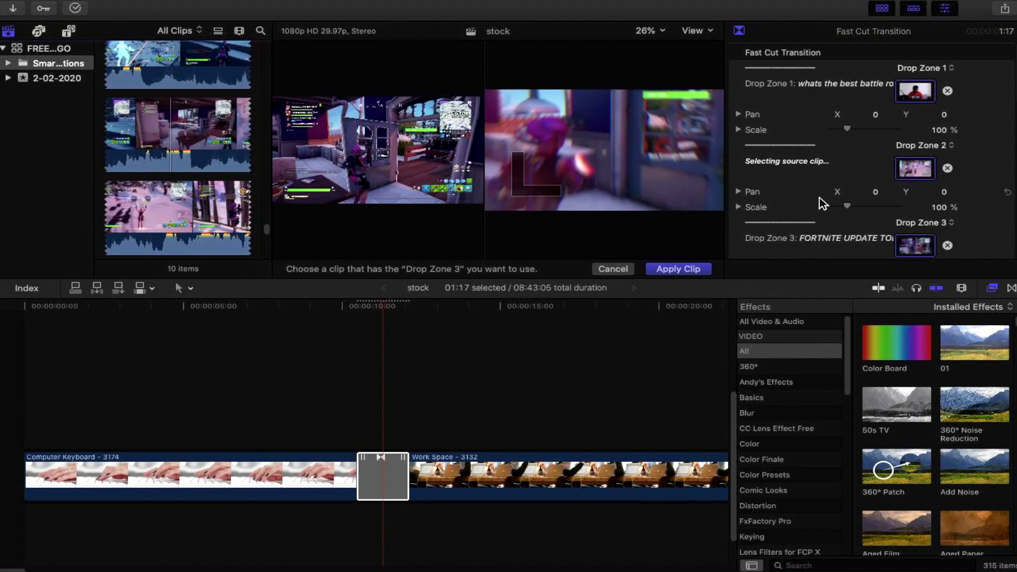
scroll(821, 199, down, 3)
click(681, 269)
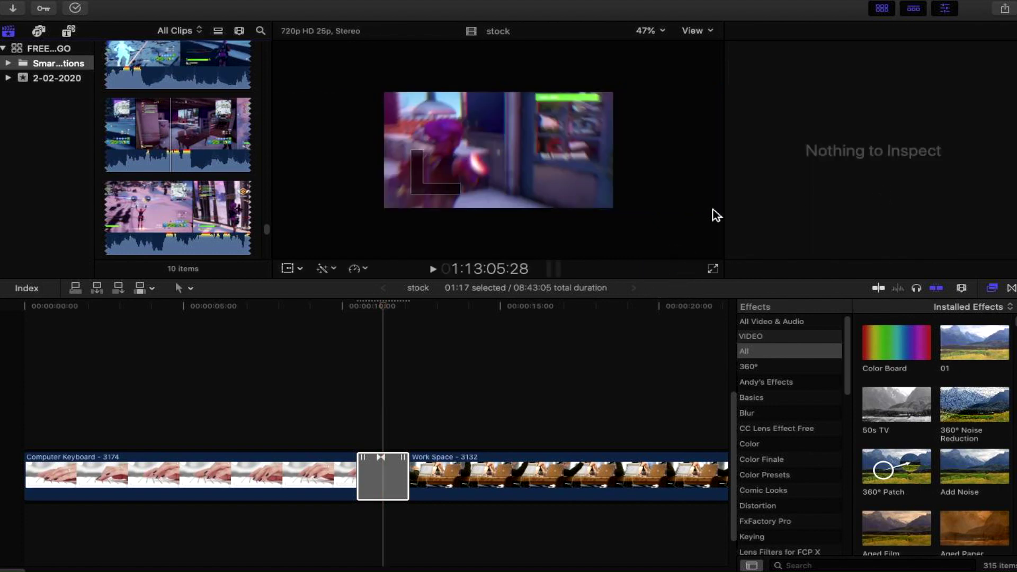
Step: Fill Drop Zone 4 with the white fusion sickk clip
click(373, 474)
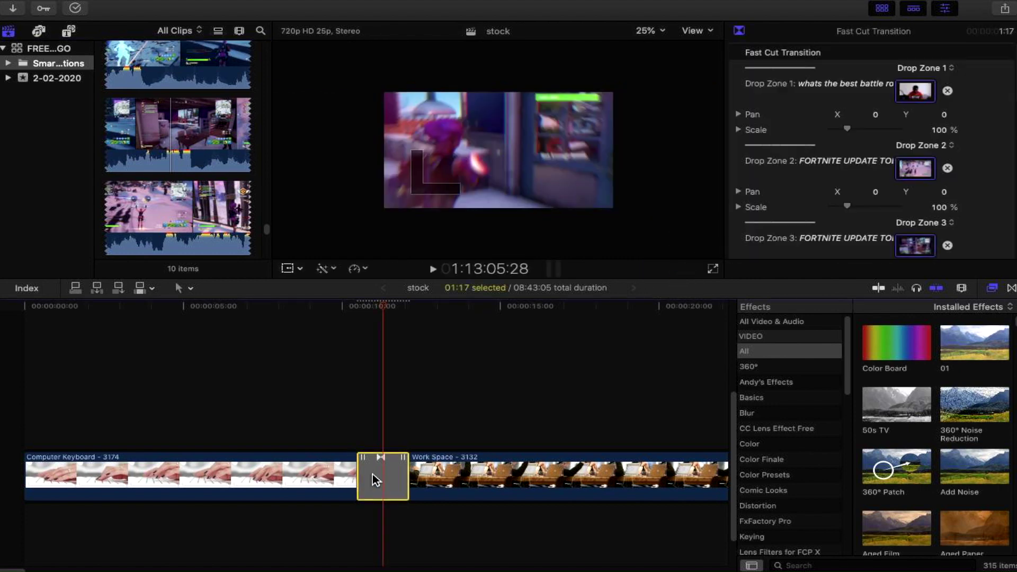
scroll(850, 190, down, 8)
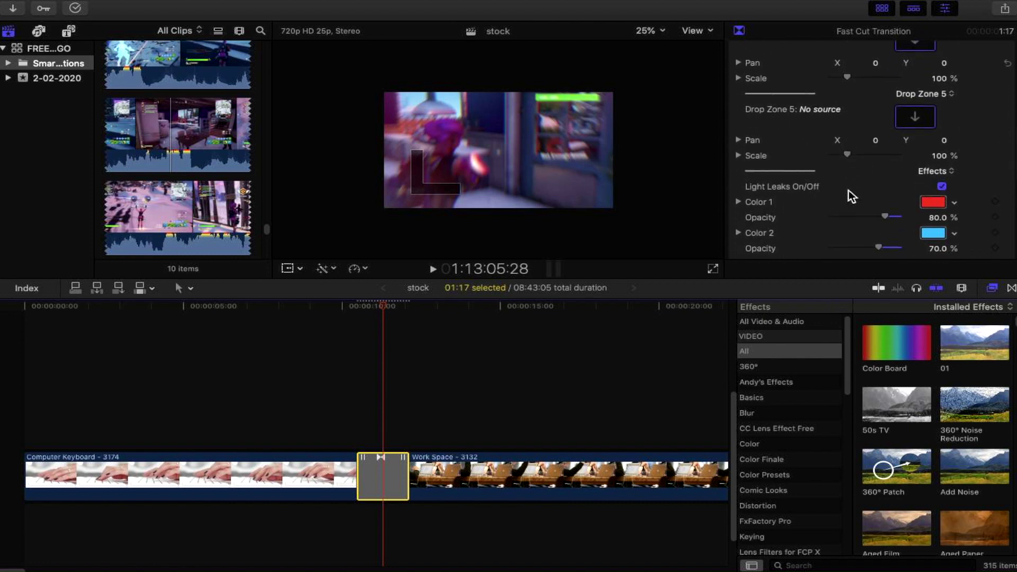
click(915, 141)
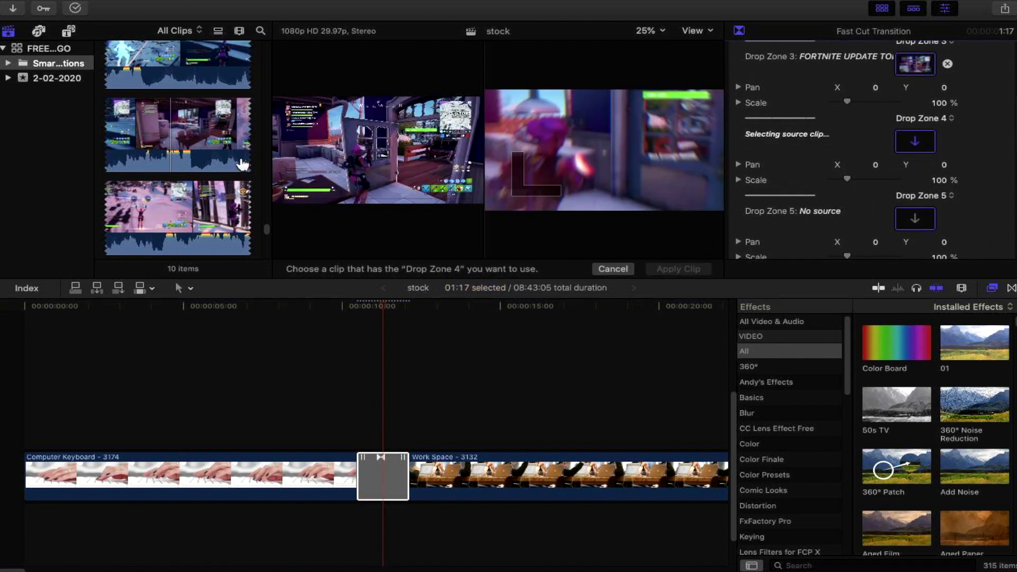
scroll(242, 164, down, 3)
scroll(243, 164, down, 5)
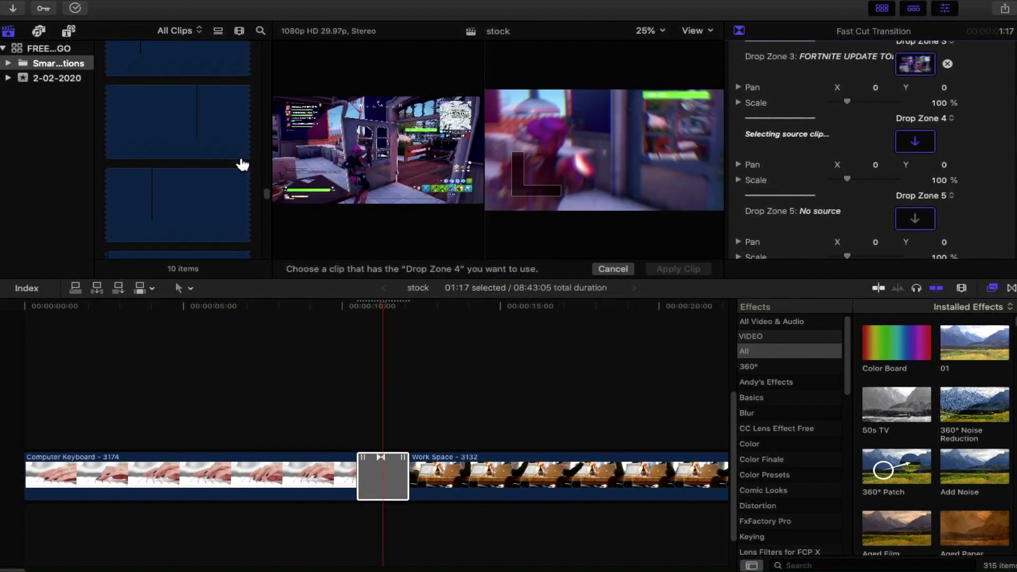
scroll(243, 164, down, 5)
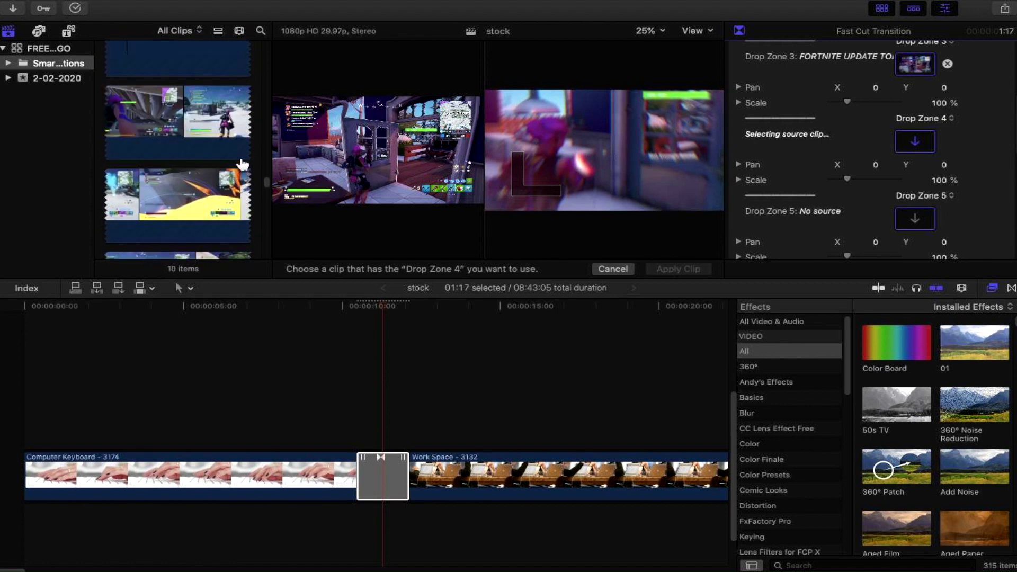
scroll(243, 165, down, 4)
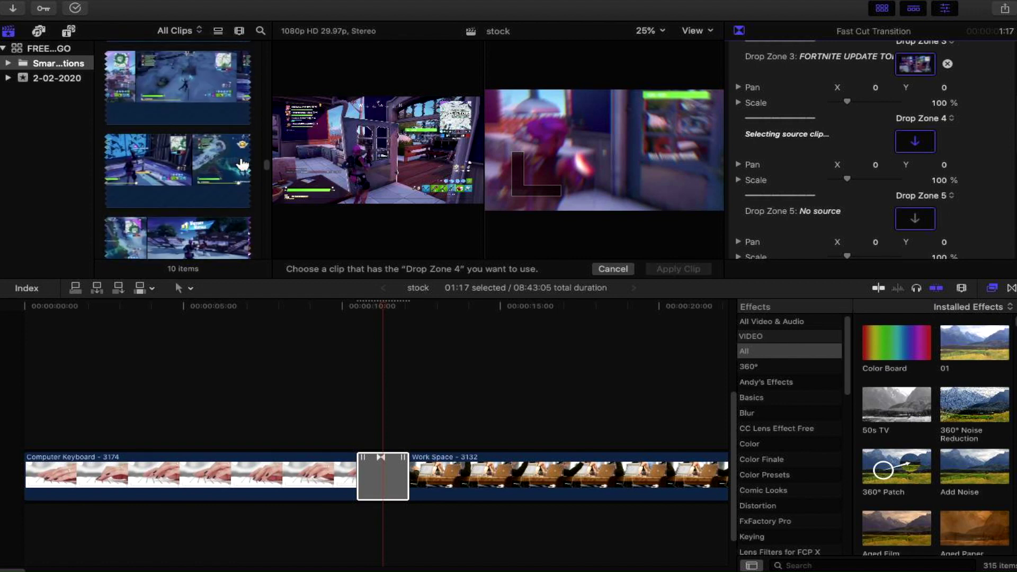
scroll(243, 165, down, 5)
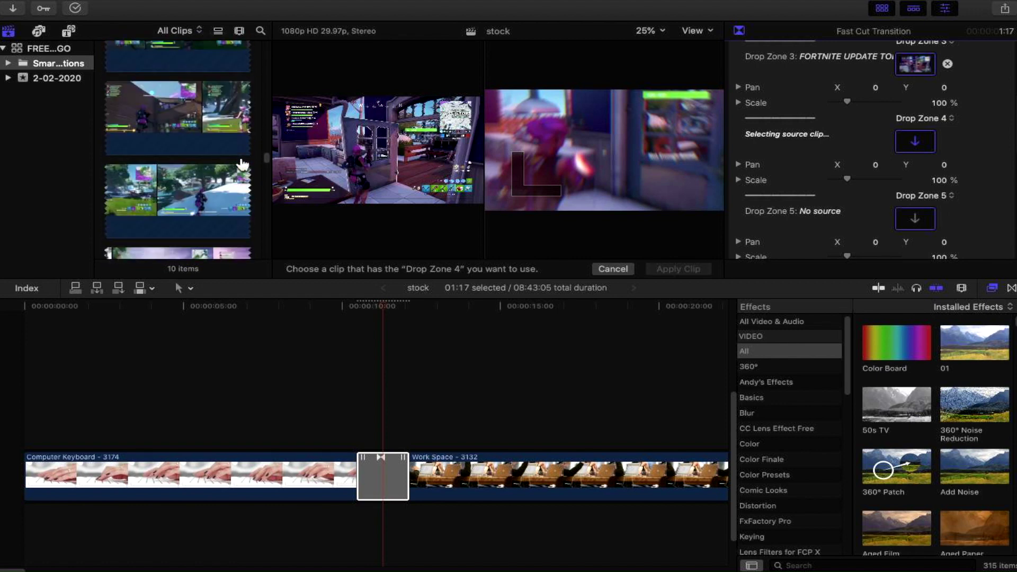
scroll(243, 165, up, 5)
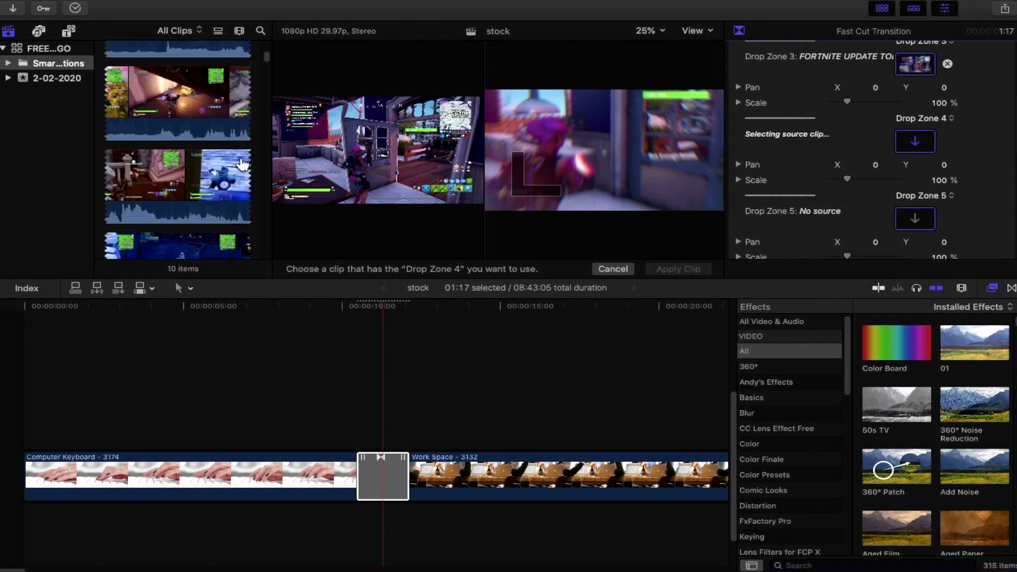
click(172, 100)
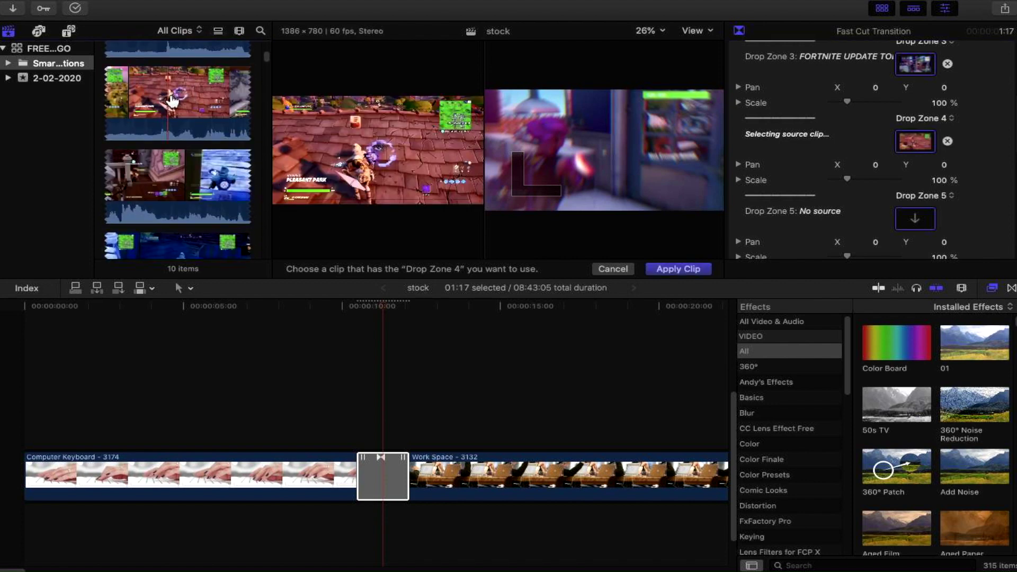
click(683, 269)
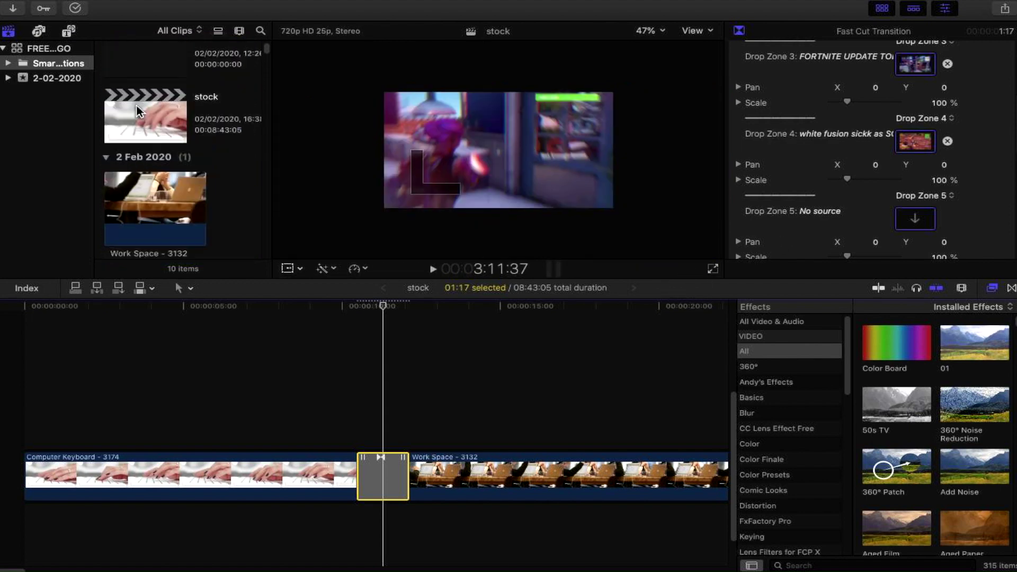
Step: Fill Drop Zone 5 with the Fortnite loading-screen gameplay clip
scroll(140, 111, down, 10)
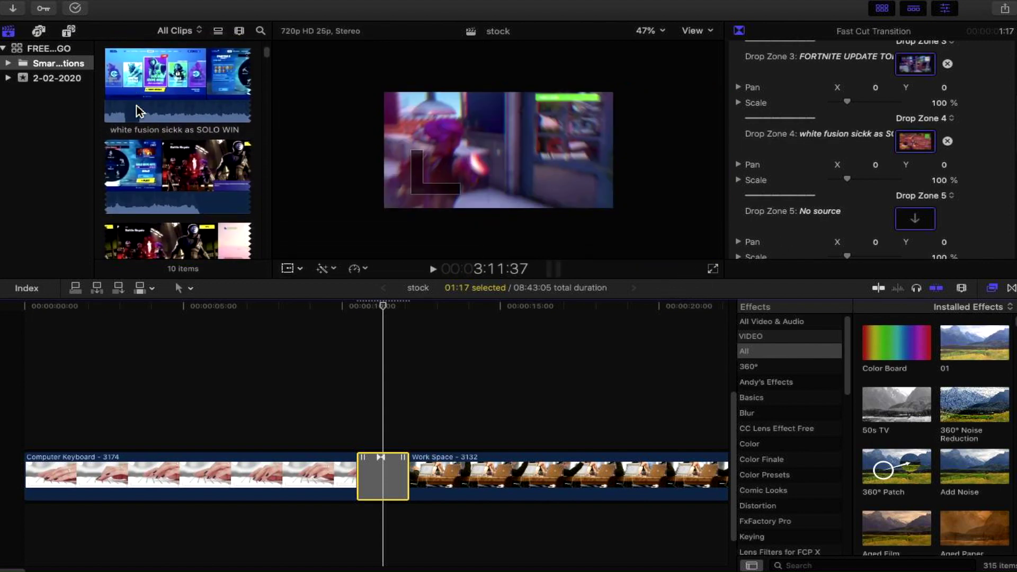
click(930, 224)
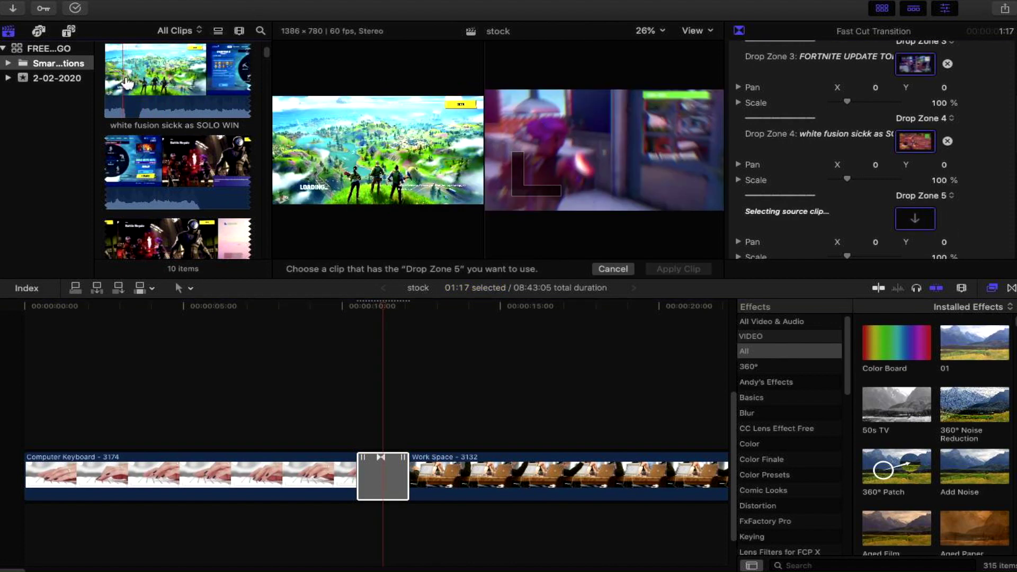
click(126, 84)
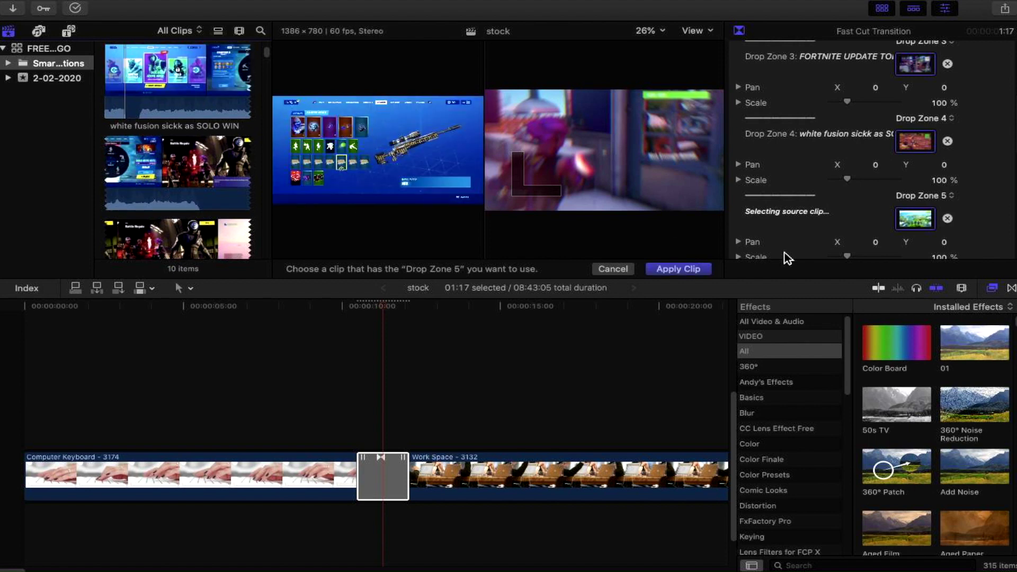
scroll(837, 183, down, 10)
scroll(837, 183, up, 8)
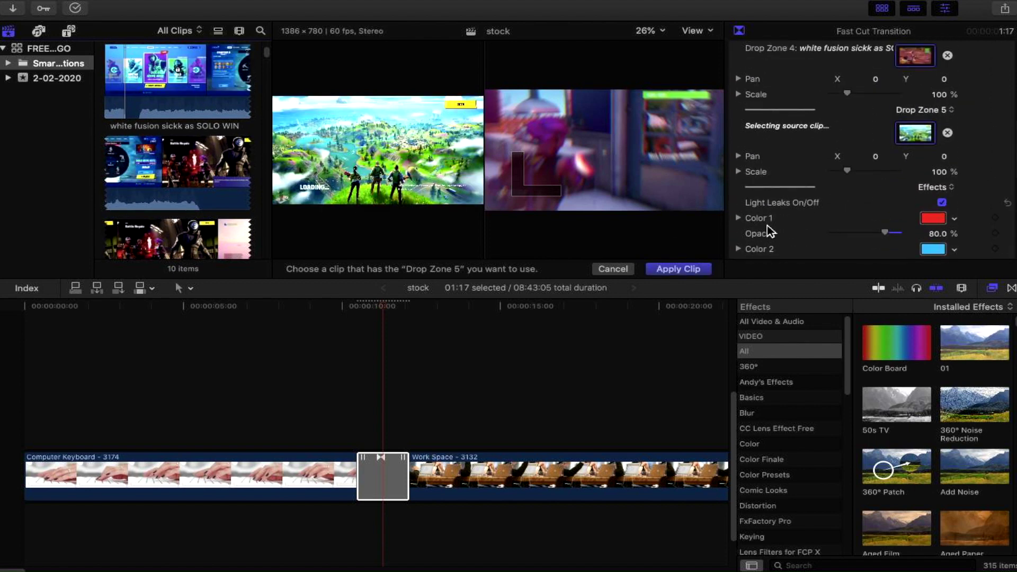
click(692, 269)
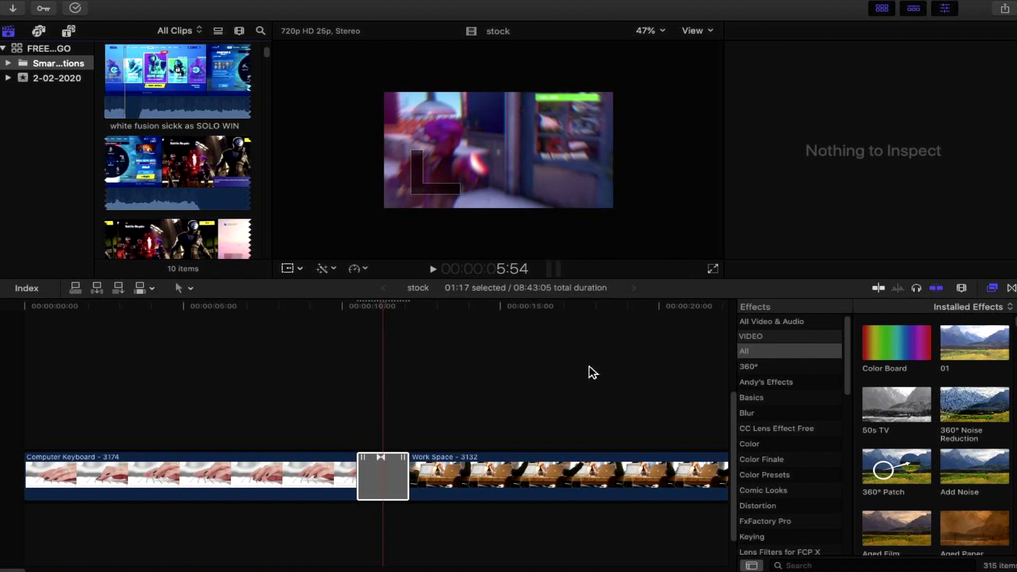
Step: Render the Fast Cut Transition between Computer Keyboard and Work Space via Modify > Render Selection
click(395, 480)
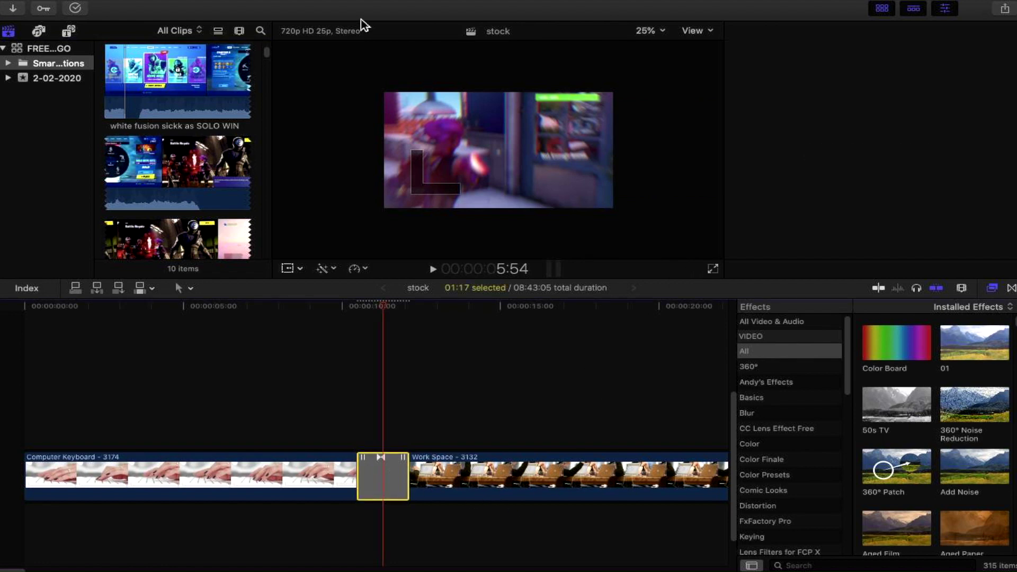
click(291, 4)
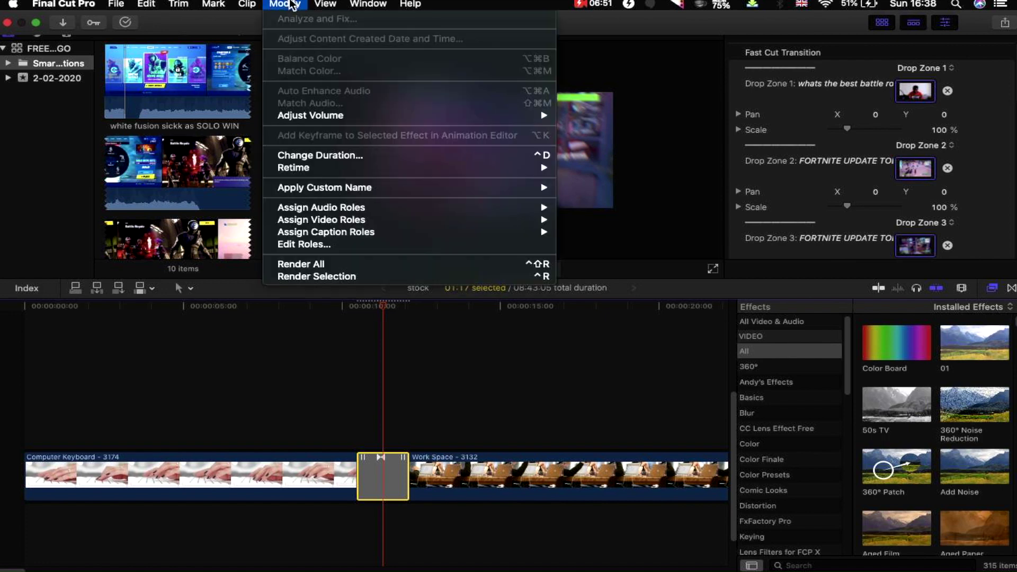
click(305, 281)
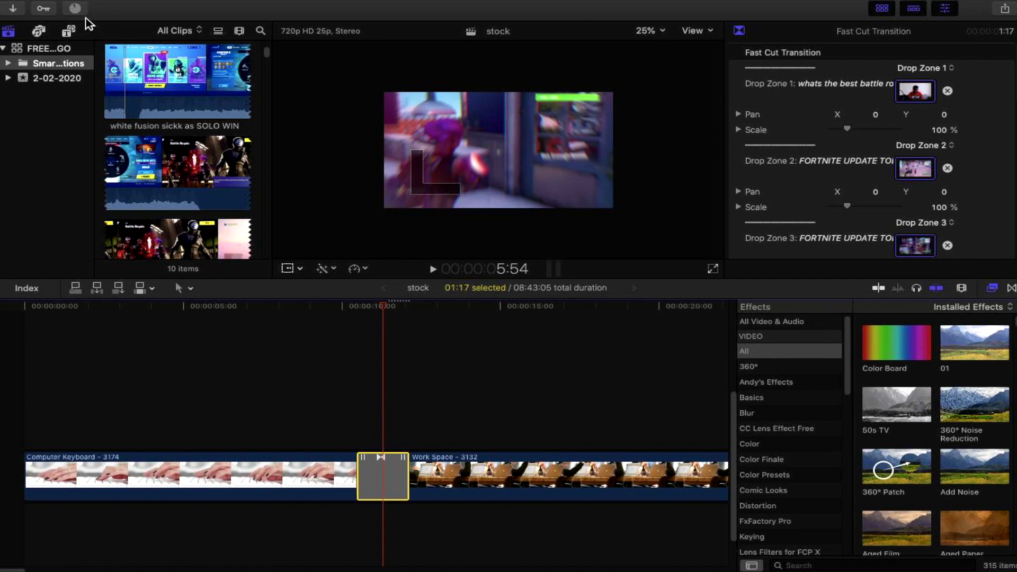
click(331, 337)
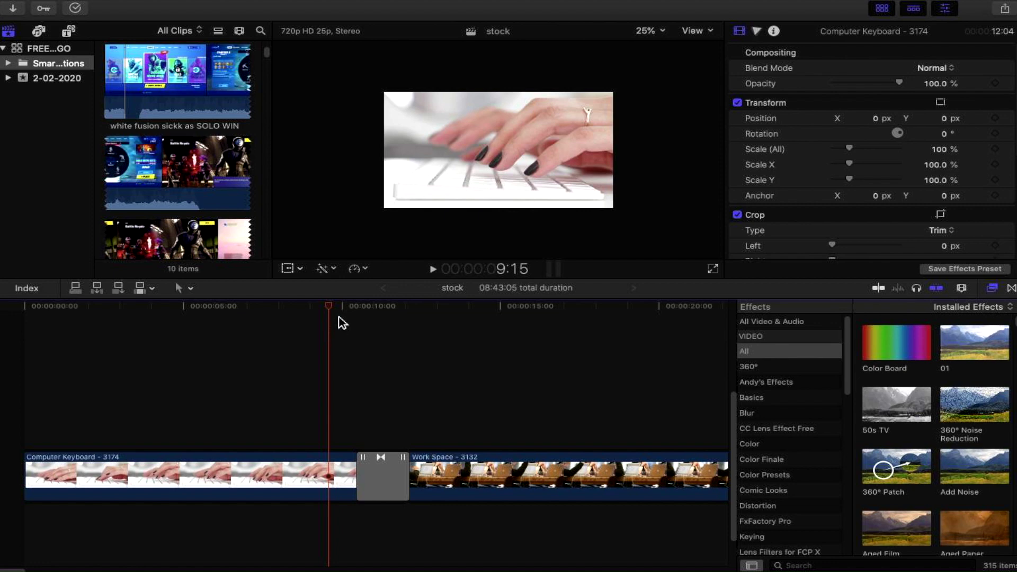
click(342, 314)
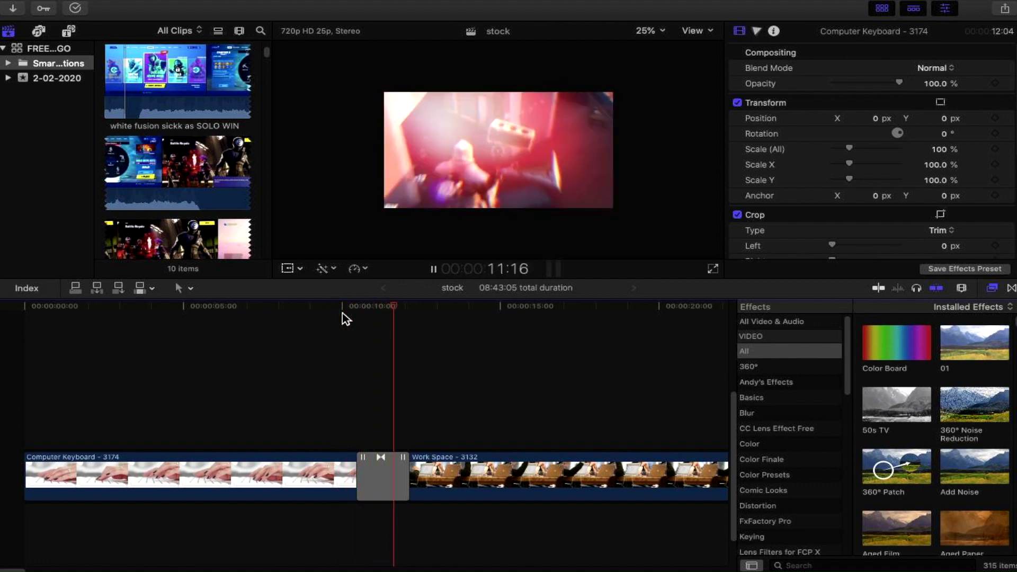
key(space)
click(321, 317)
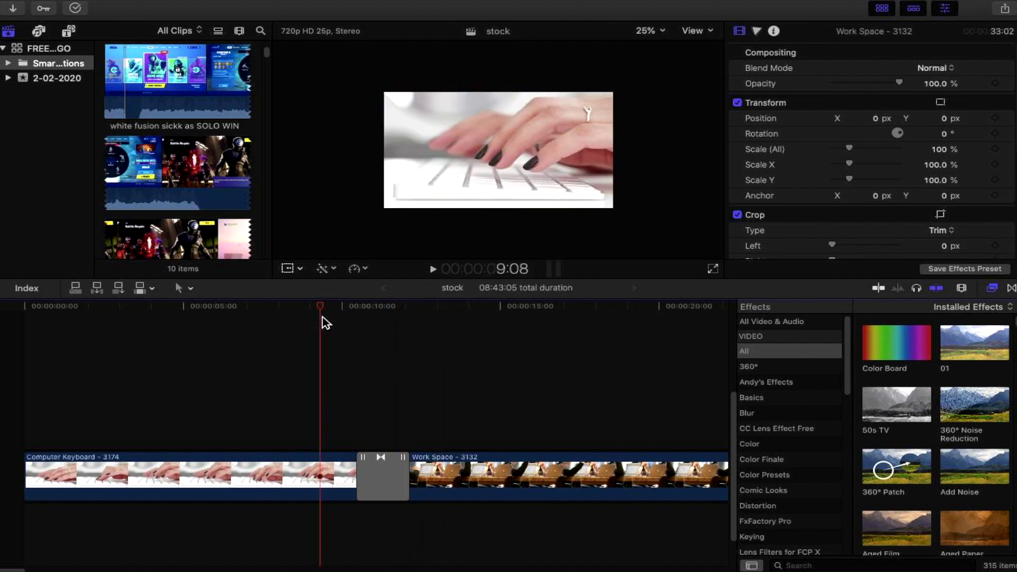
key(space)
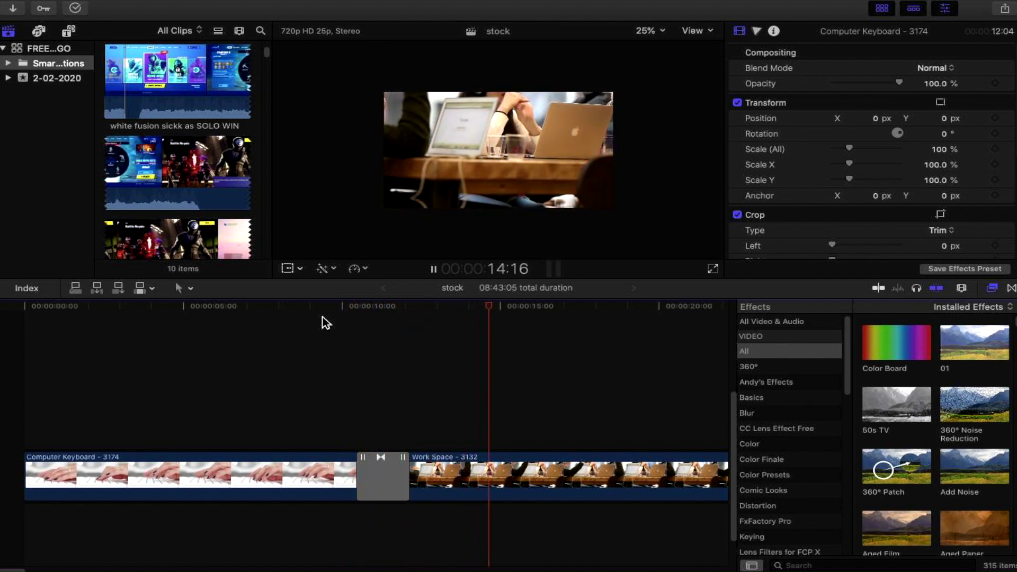
click(327, 331)
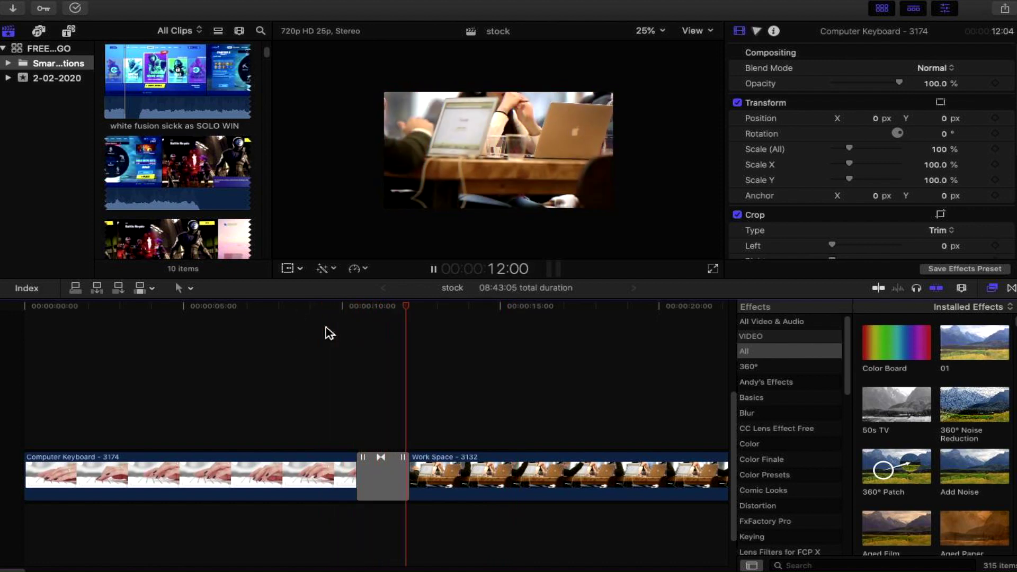
key(space)
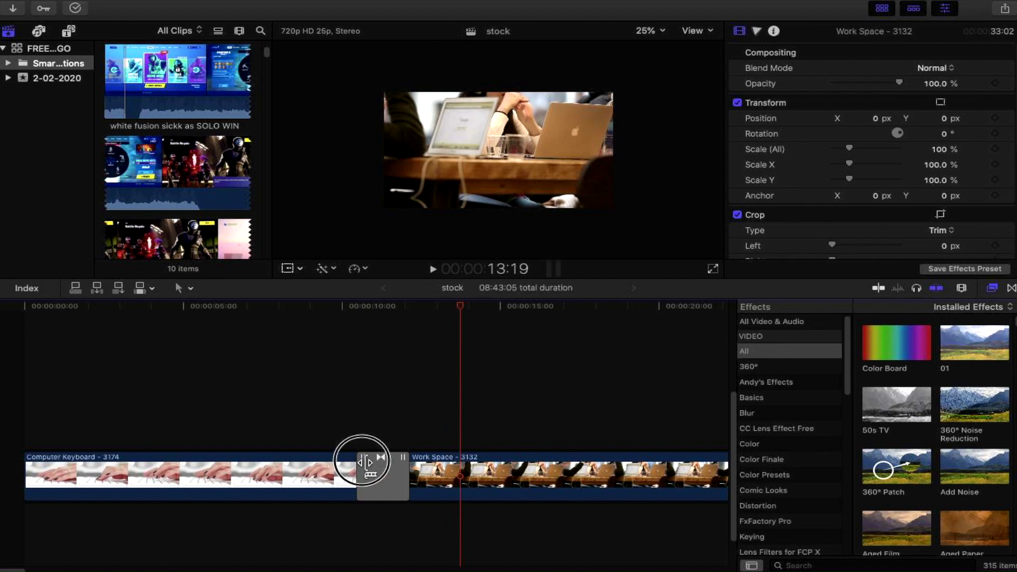
Step: Raise the transition's Zoom Intensity from 7.0 to 40.33 and Blur Intensity from 20.0 to 44.7, and rotate Angle
drag(364, 465, 399, 467)
click(402, 467)
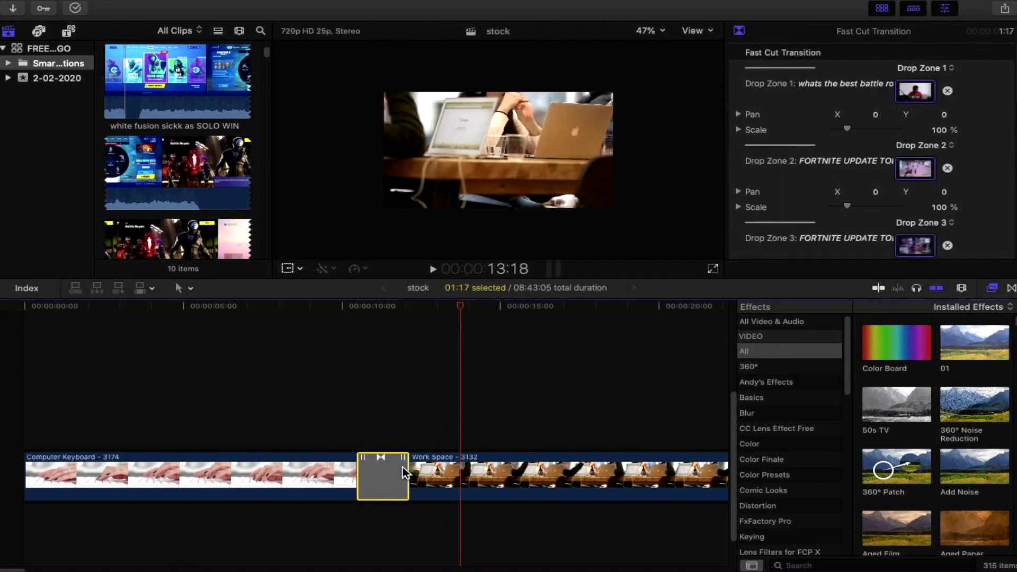
scroll(836, 177, down, 10)
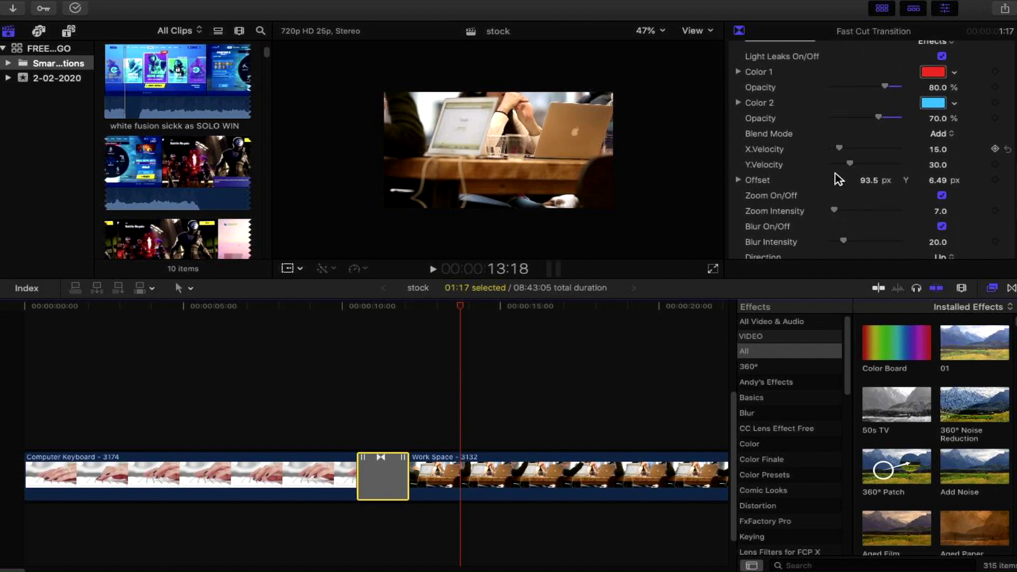
scroll(839, 179, down, 8)
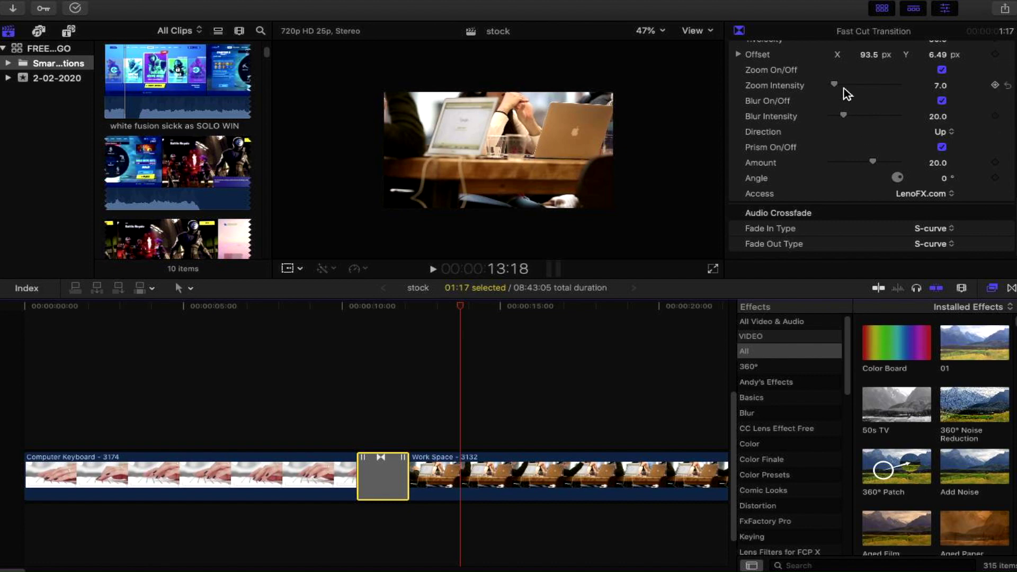
drag(838, 84, 865, 122)
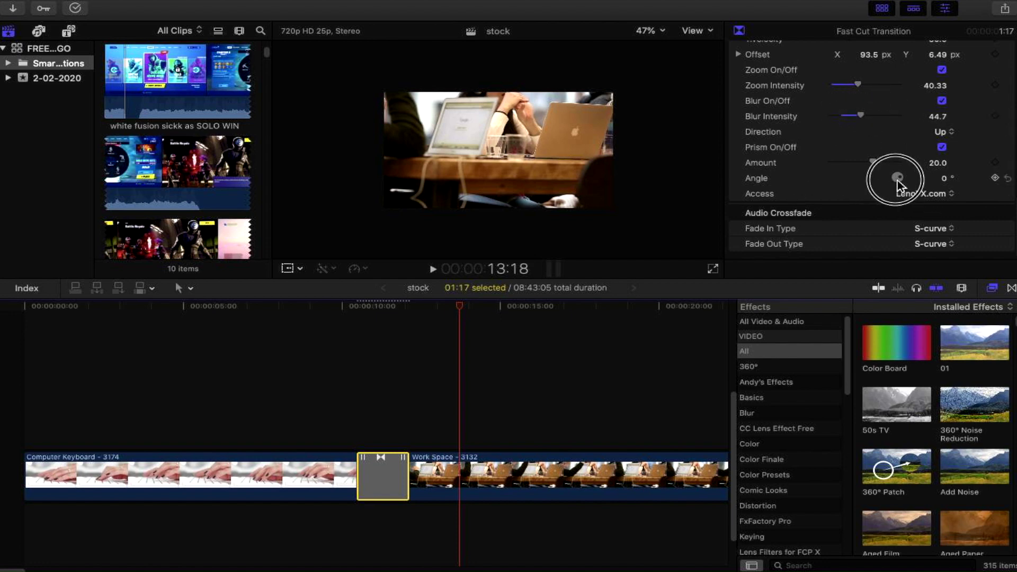
drag(894, 180, 895, 177)
scroll(787, 163, up, 5)
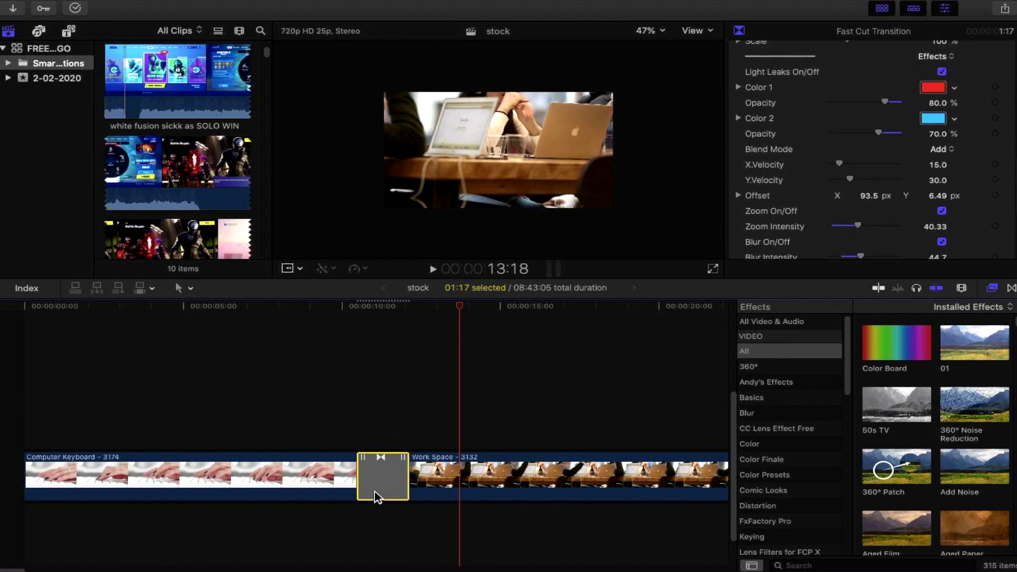
Step: Reselect the Fast Cut Transition and render it with Modify > Render Selection
click(385, 464)
click(387, 481)
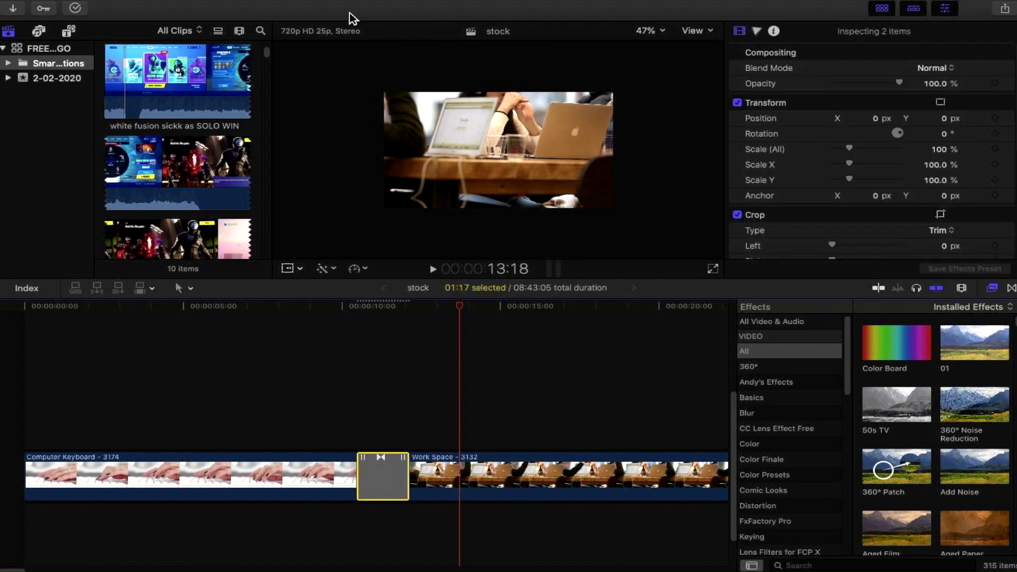
mouse_move(354, 4)
click(285, 4)
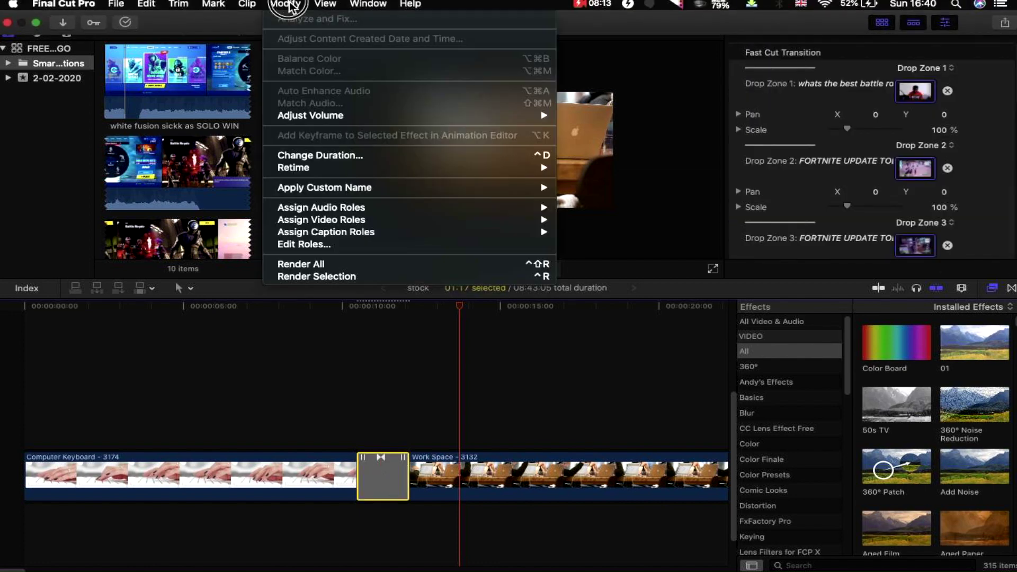
click(310, 276)
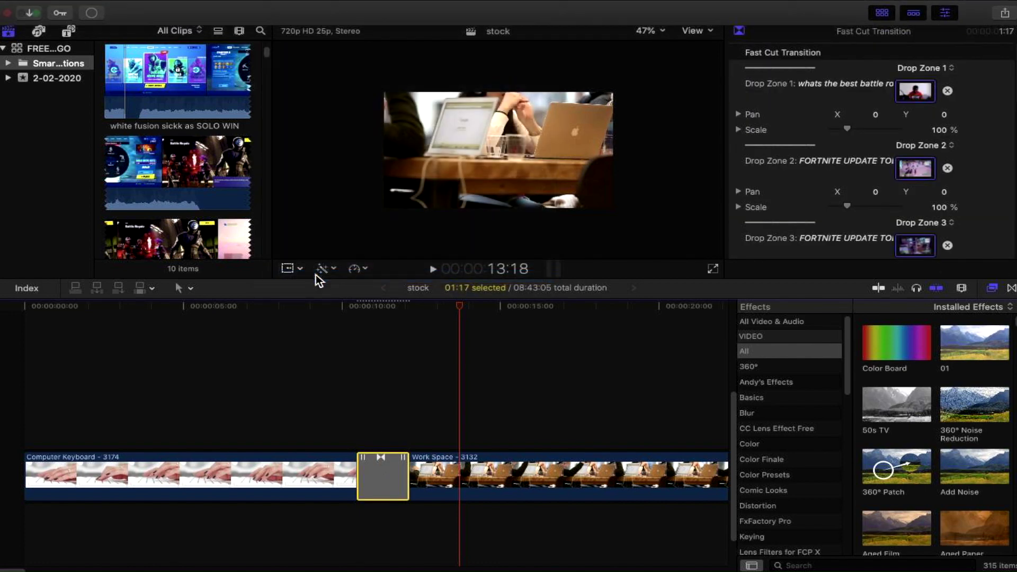
Step: Play the timeline from just before the transition to preview it, then stop
click(340, 328)
key(space)
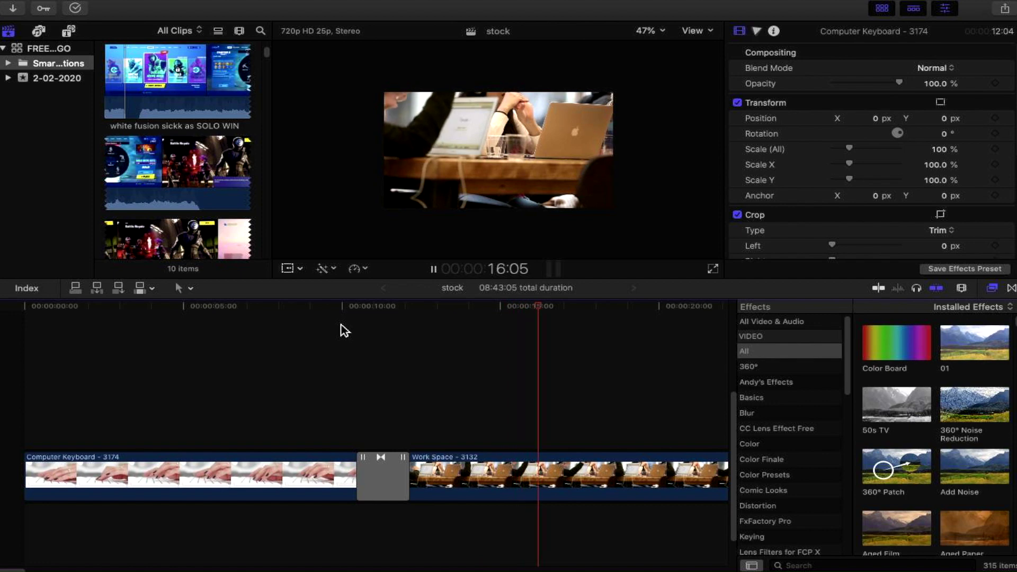
key(space)
Step: Show the installed transitions and scroll the timeline right past the Fast Cut Transition
click(1013, 289)
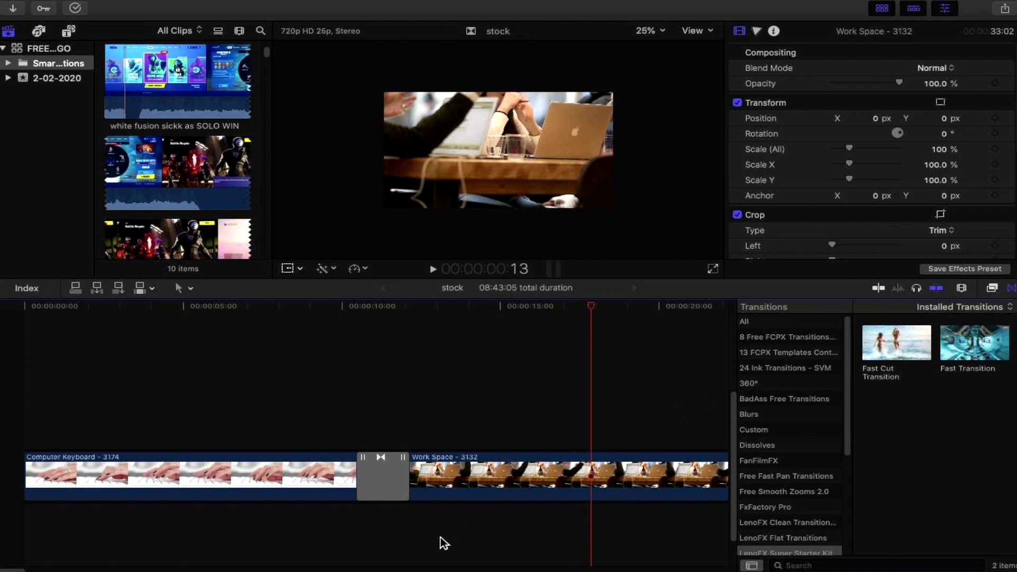
click(381, 483)
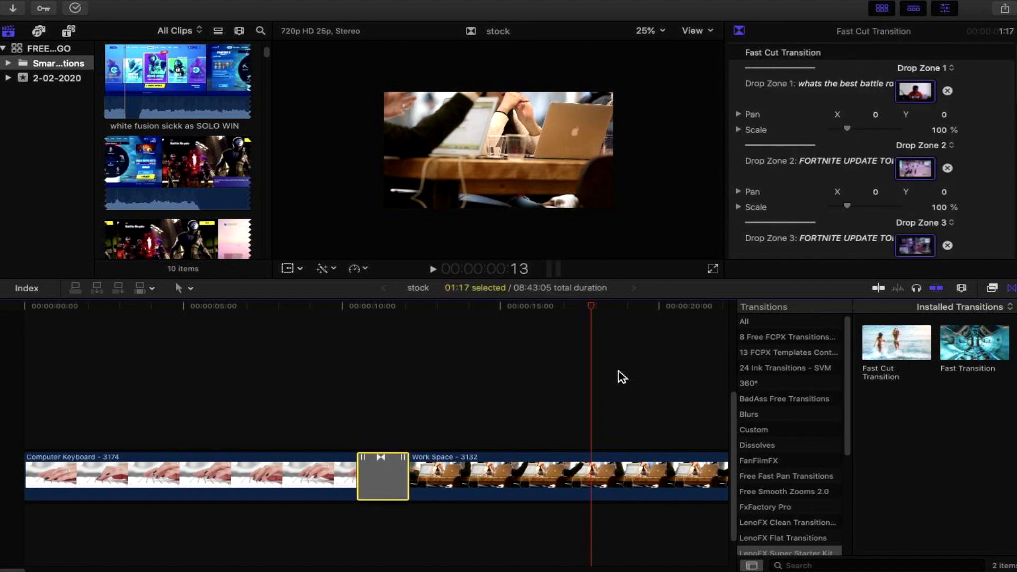
scroll(614, 381, right, 2)
scroll(614, 381, right, 5)
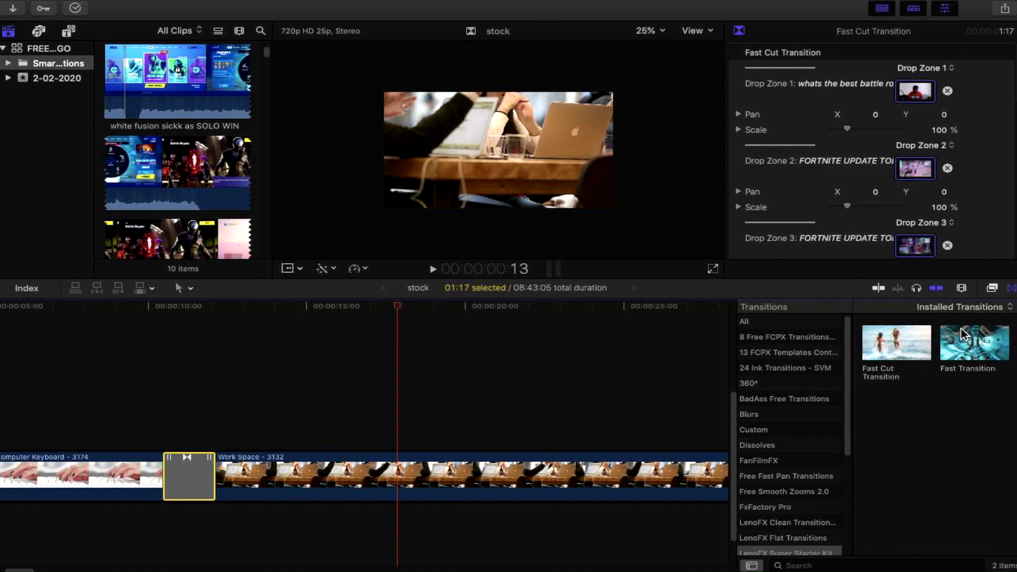
scroll(647, 398, right, 15)
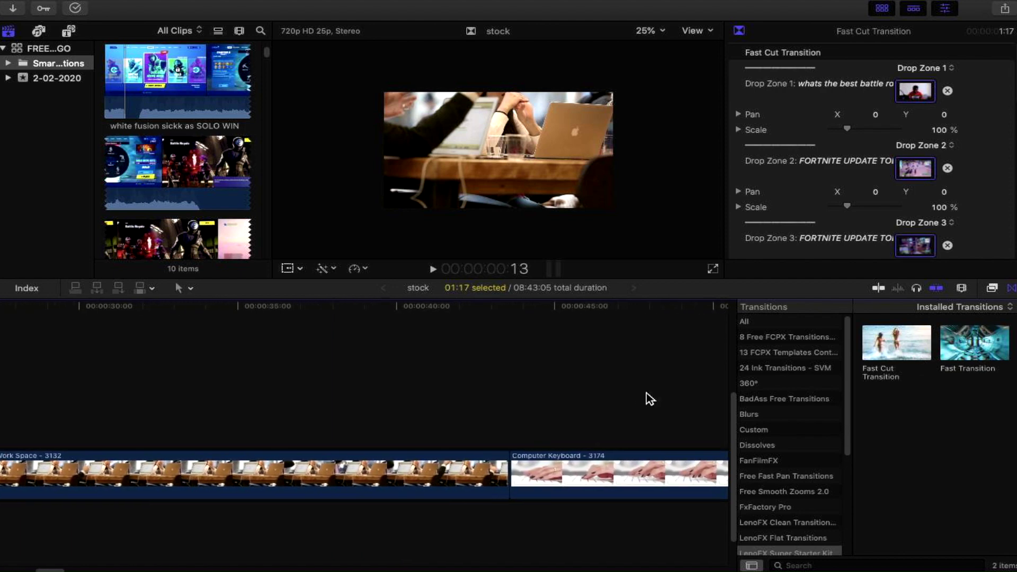
scroll(422, 404, right, 10)
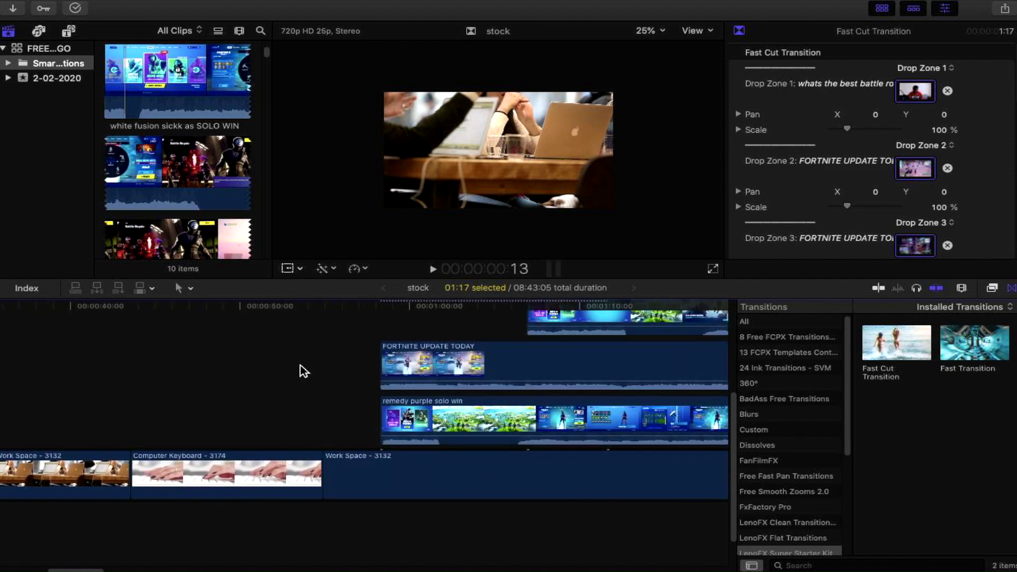
Step: Delete the FORTNITE, remedy and other connected clips, then add Fast Transition at the Computer Keyboard/Work Space edit
drag(272, 348, 457, 388)
key(Delete)
drag(488, 337, 647, 422)
key(Delete)
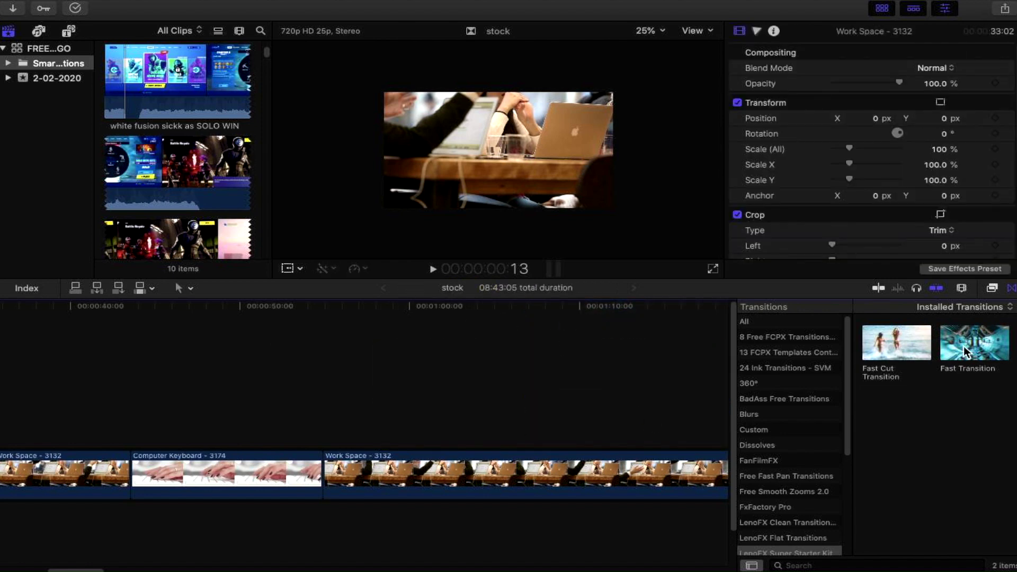
drag(963, 353, 258, 451)
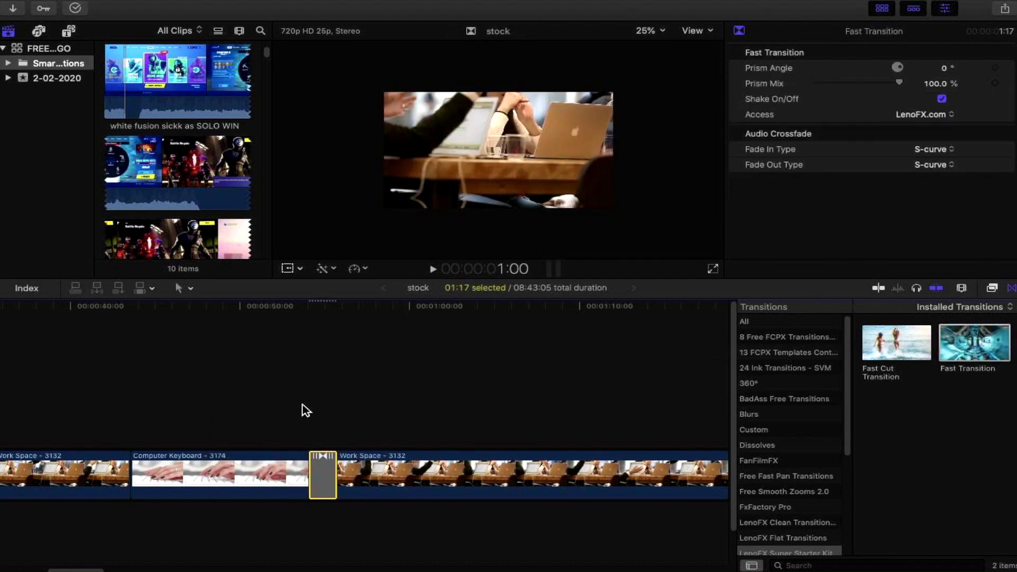
Step: Render the selected Fast Transition via Modify > Render Selection
mouse_move(328, 2)
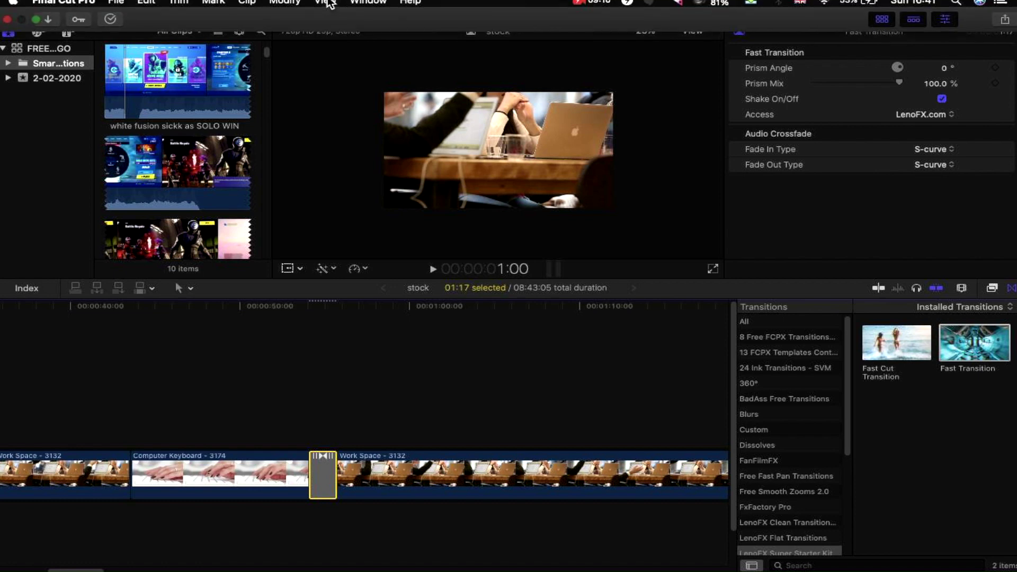
click(289, 3)
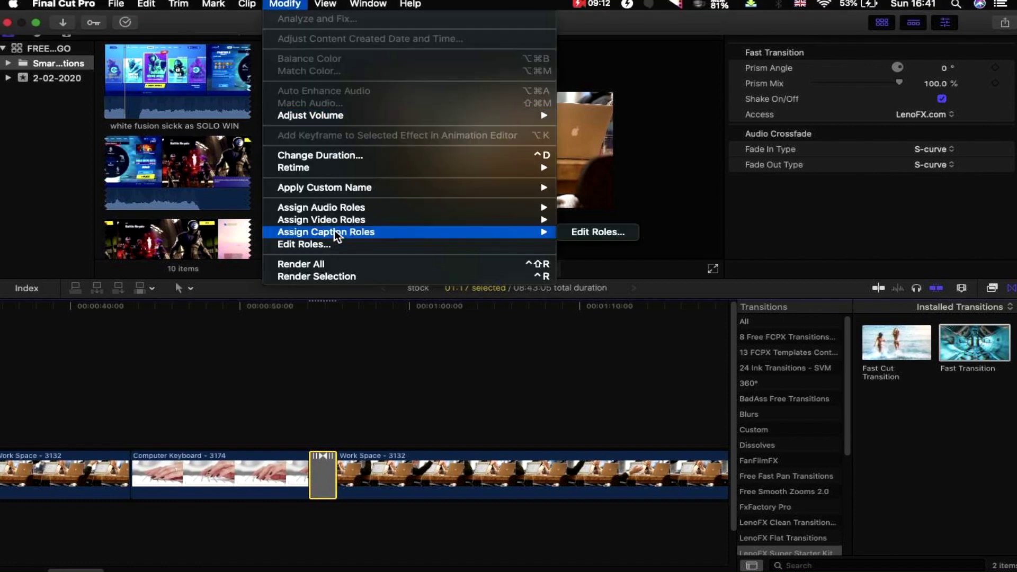
click(324, 276)
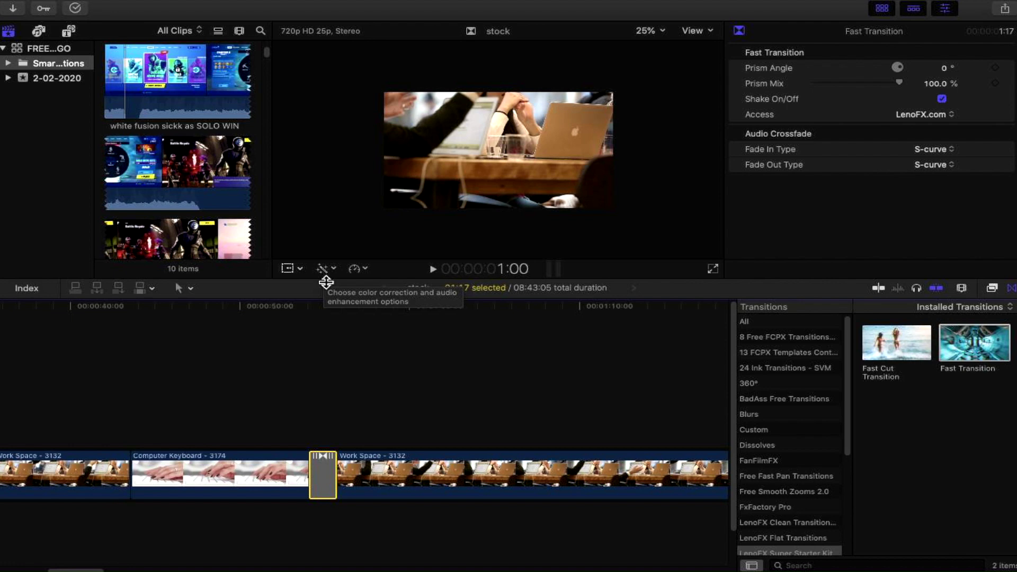
Step: Replay the Fast Transition several times from just before the edit, stopping on the Work Space footage
click(295, 345)
key(space)
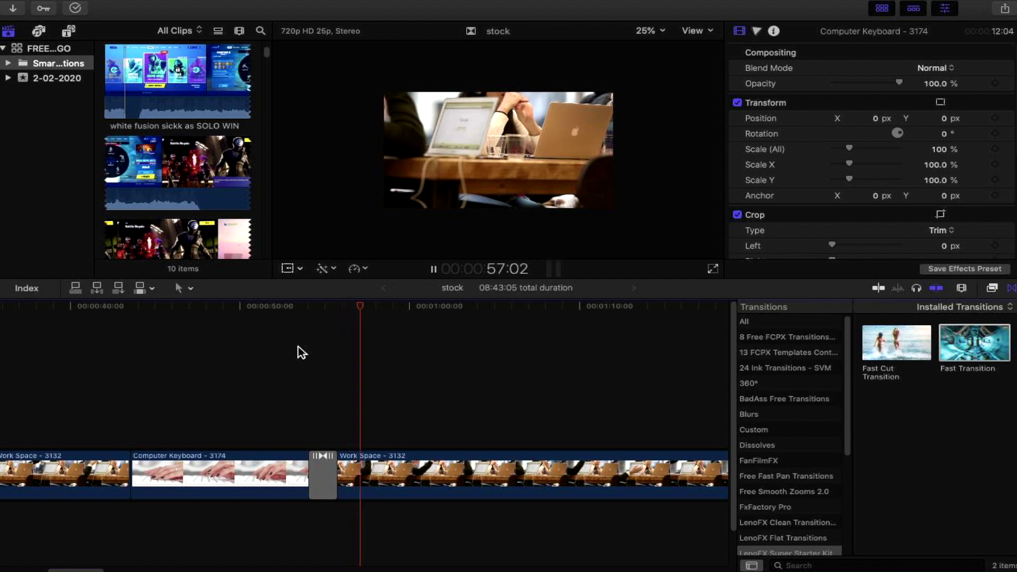
click(298, 348)
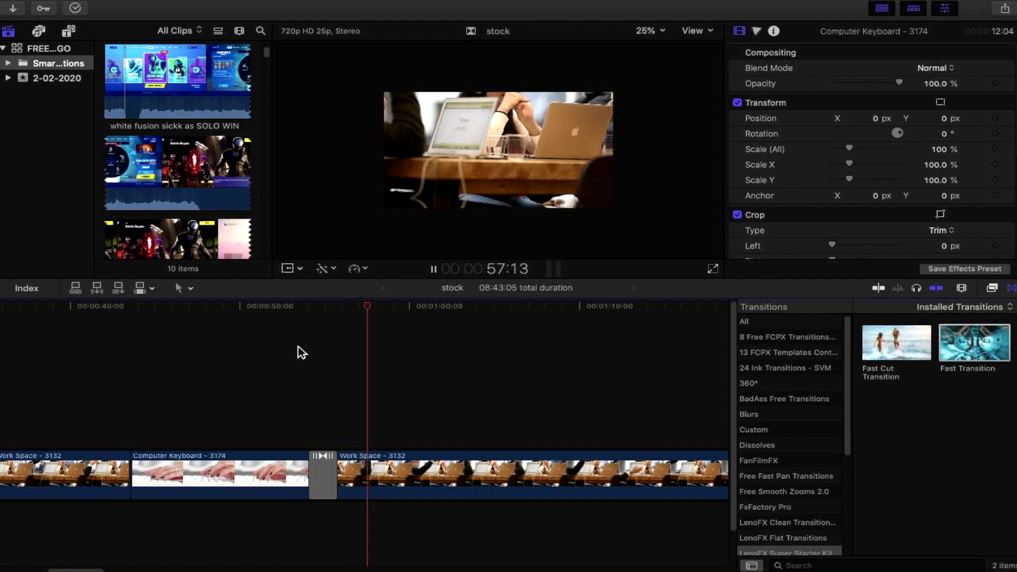
click(291, 362)
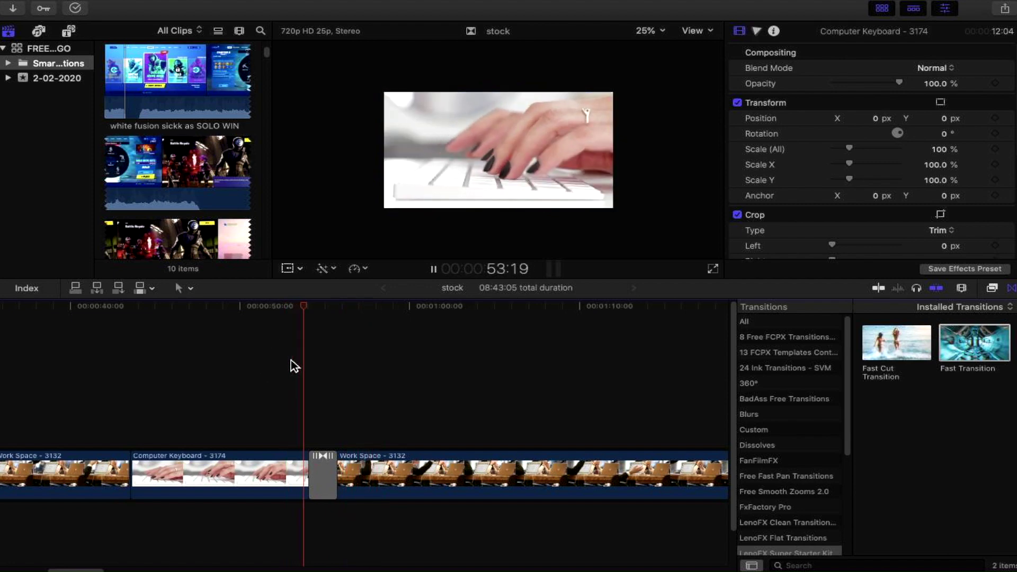
click(274, 352)
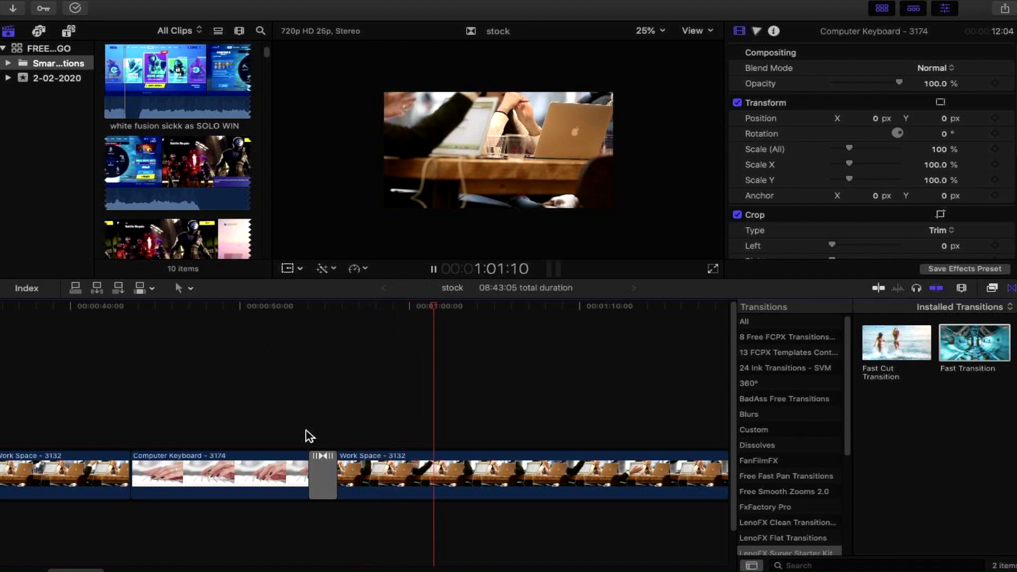
click(282, 385)
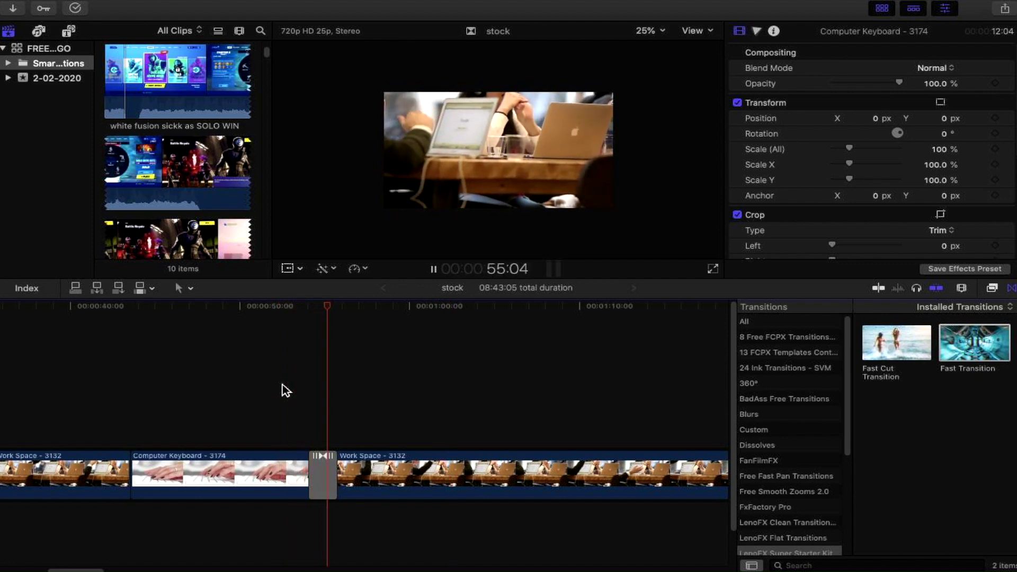
key(space)
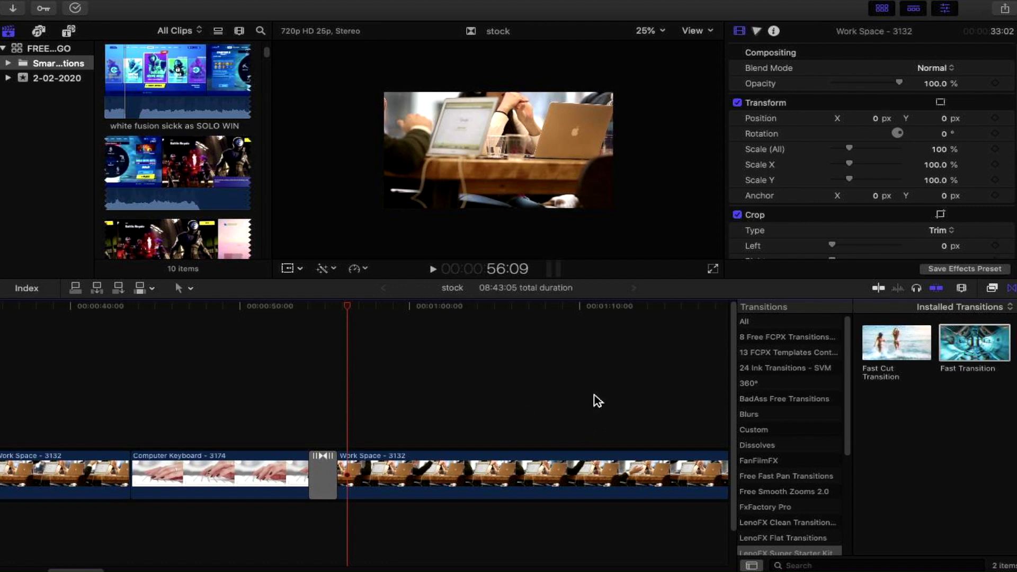
Step: Browse the installed effects categories, then switch to the Titles and Generators browser
scroll(646, 395, right, 2)
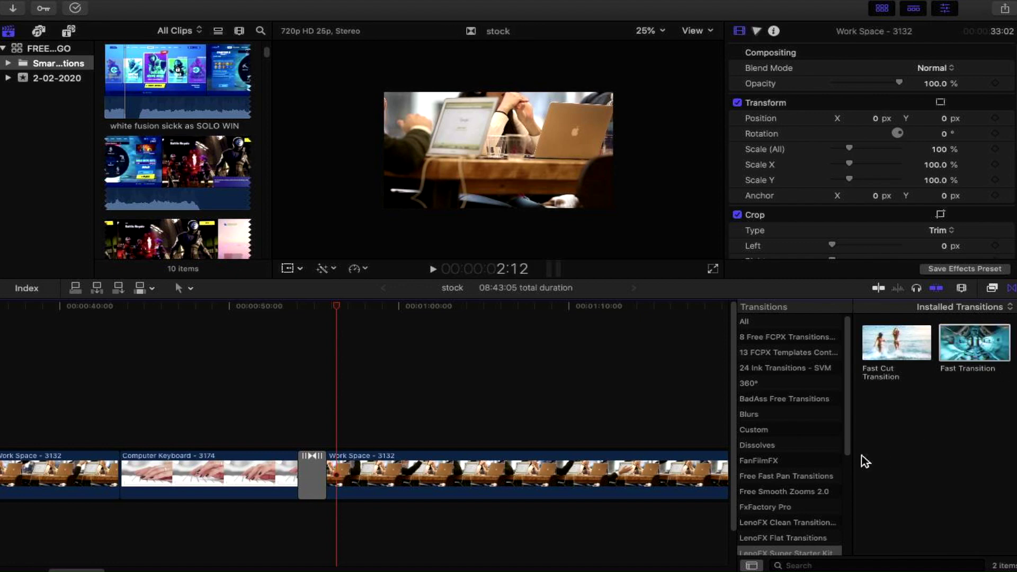
scroll(774, 479, down, 4)
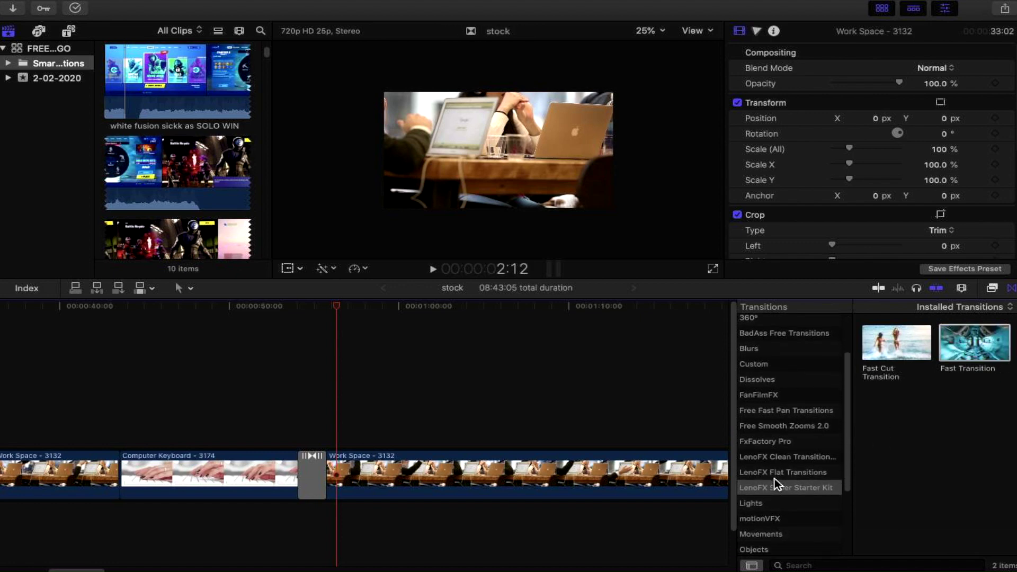
click(993, 289)
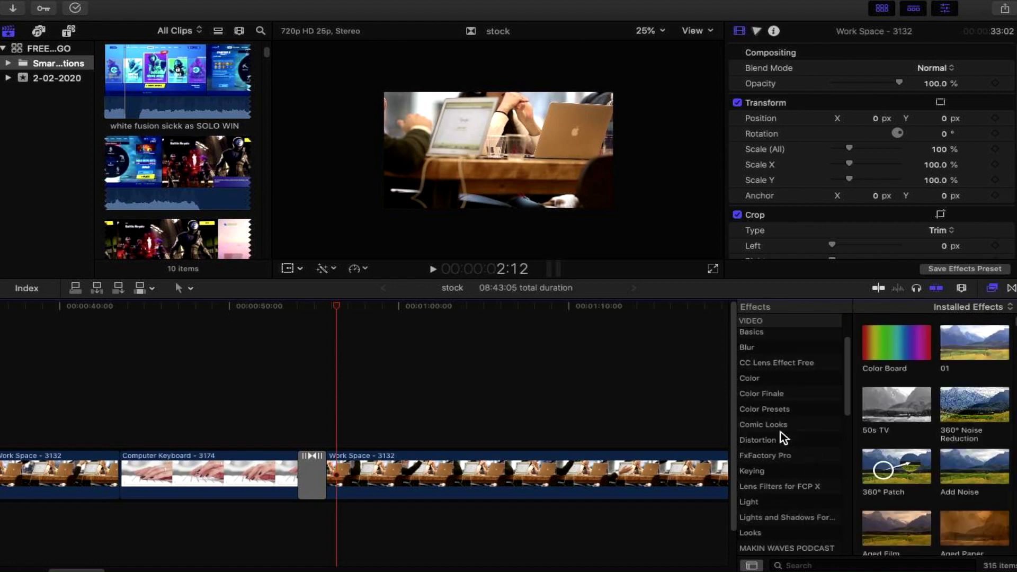
scroll(789, 397, down, 8)
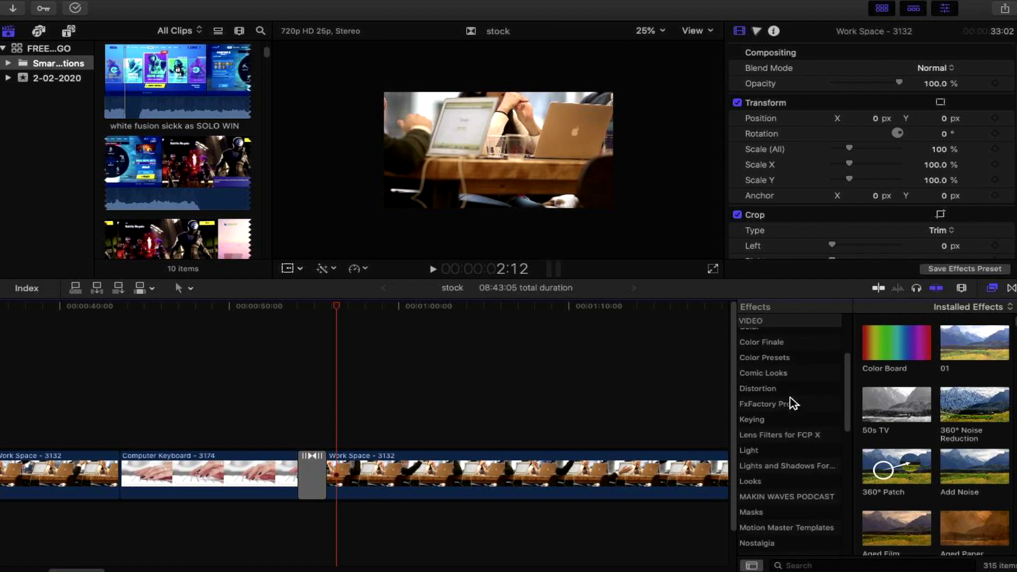
scroll(794, 404, down, 8)
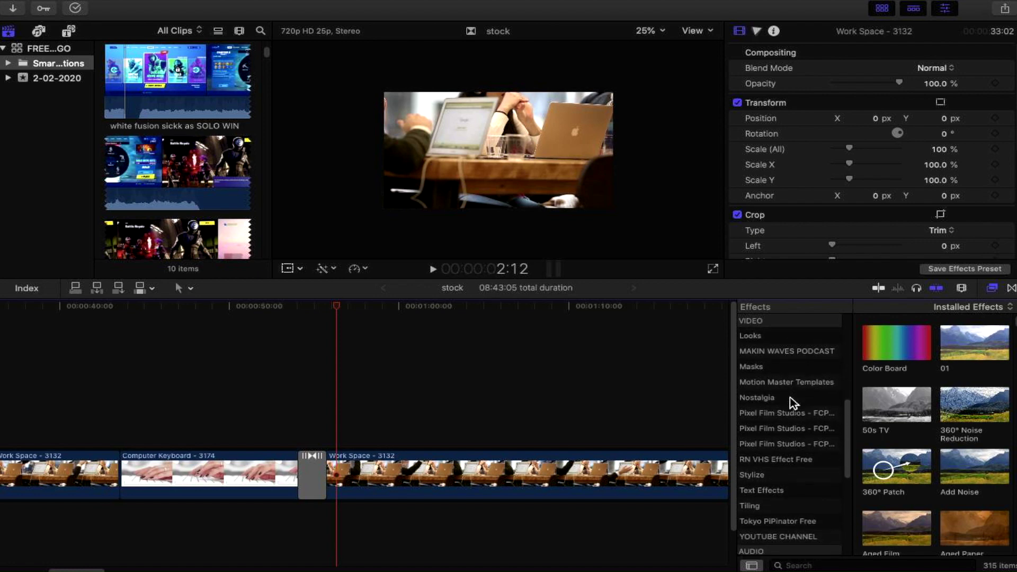
scroll(793, 404, up, 5)
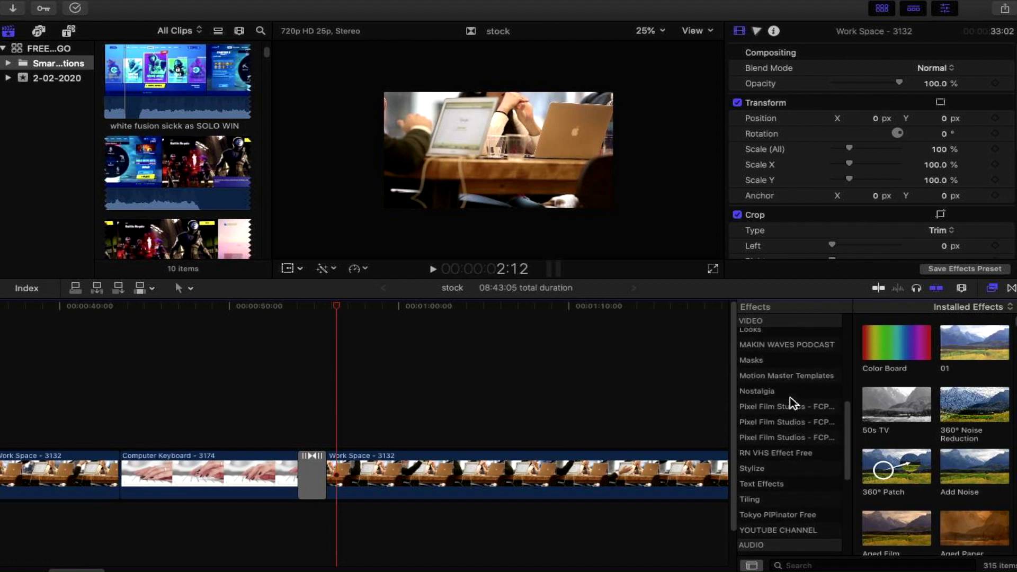
scroll(794, 404, up, 3)
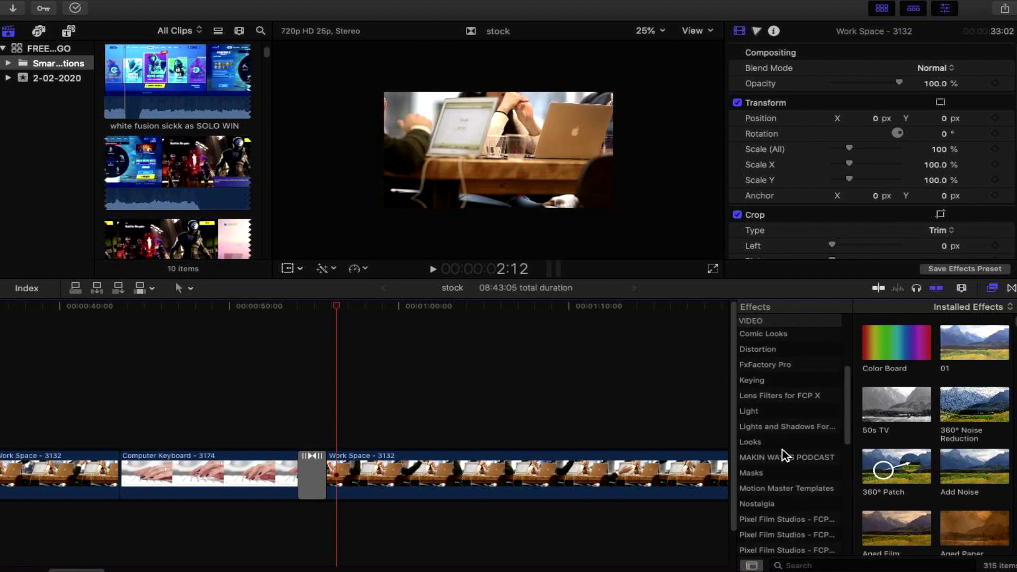
click(67, 33)
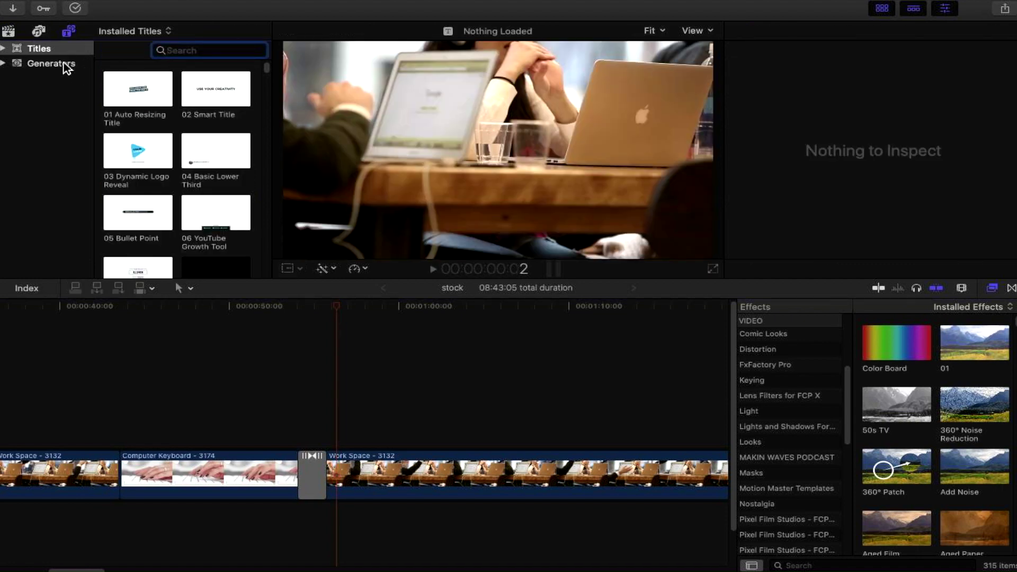
Step: Show Installed Generators and scroll down through them to the Tiled and Tribute groups
click(64, 66)
scroll(175, 159, down, 10)
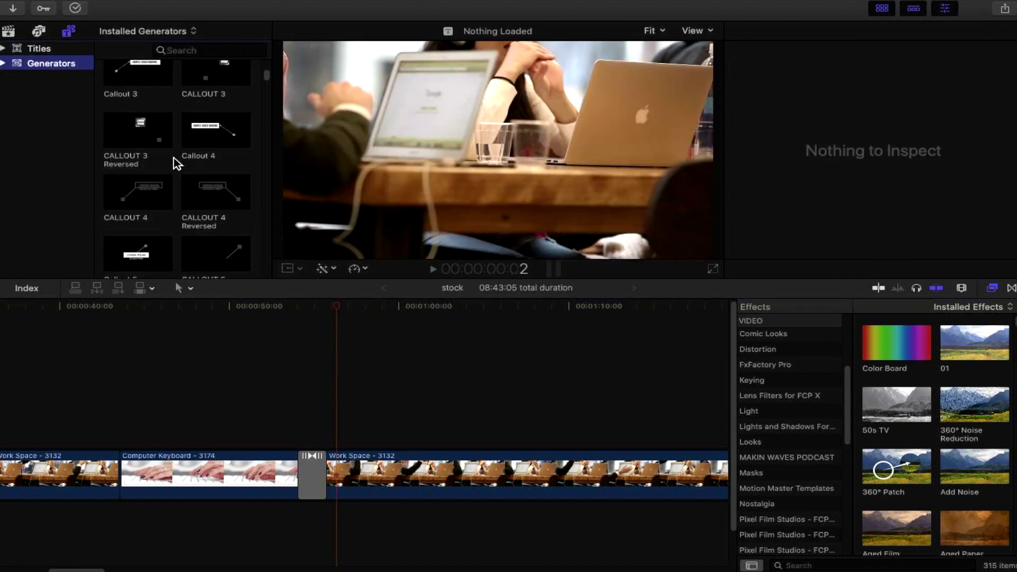
scroll(176, 163, down, 15)
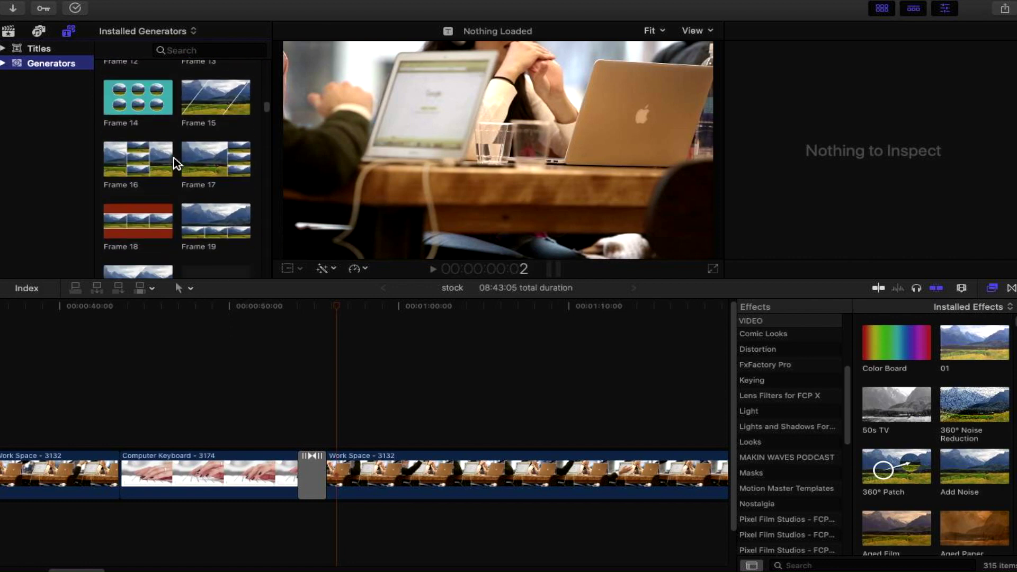
scroll(177, 163, down, 5)
scroll(177, 164, up, 5)
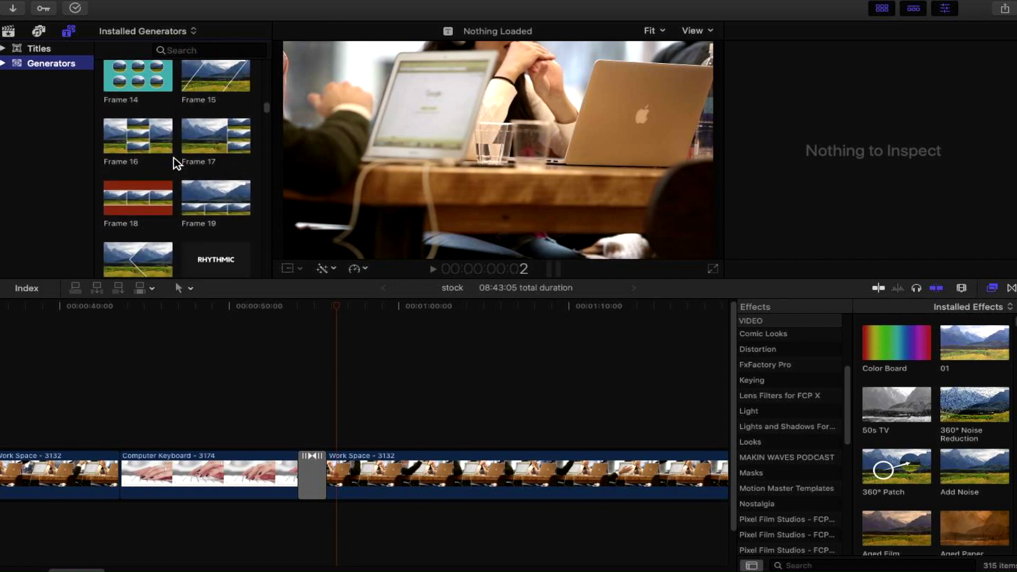
scroll(176, 164, down, 15)
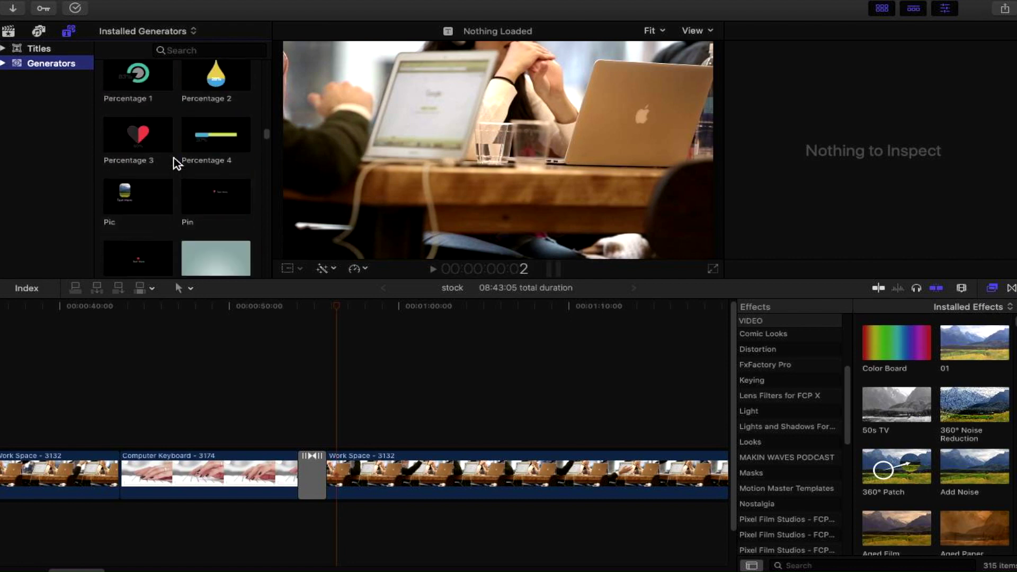
scroll(177, 163, down, 10)
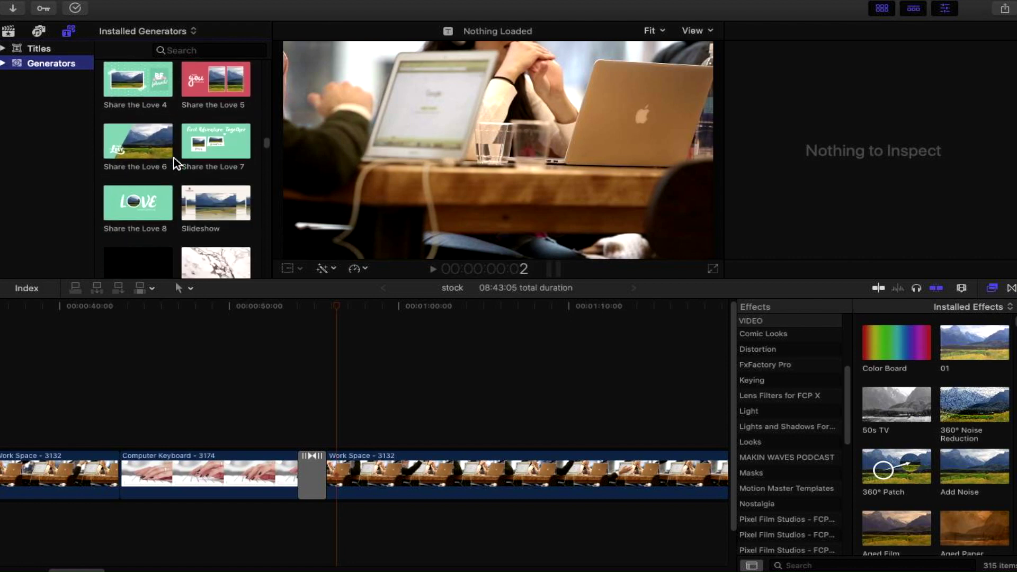
scroll(177, 164, down, 20)
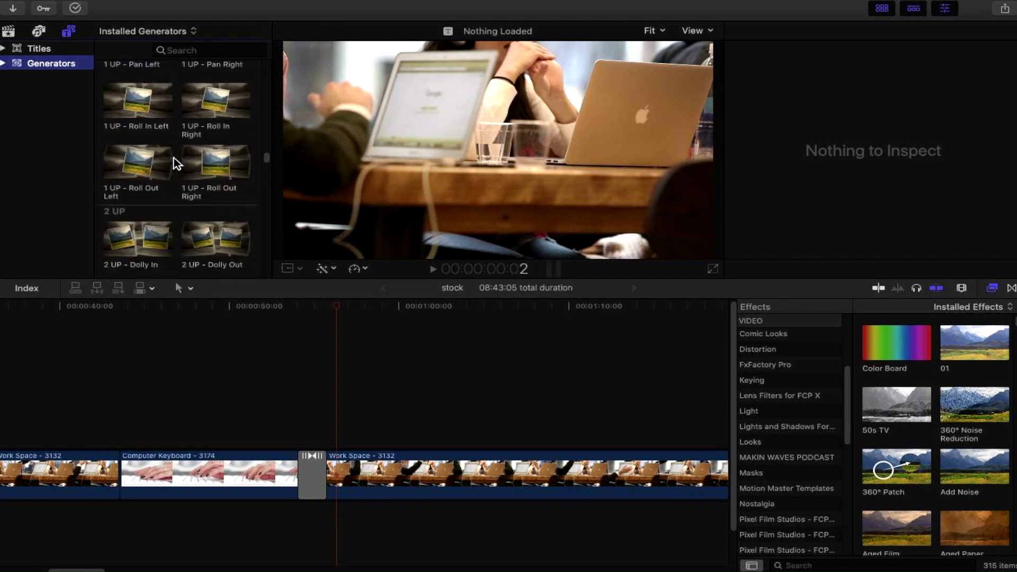
scroll(176, 164, down, 20)
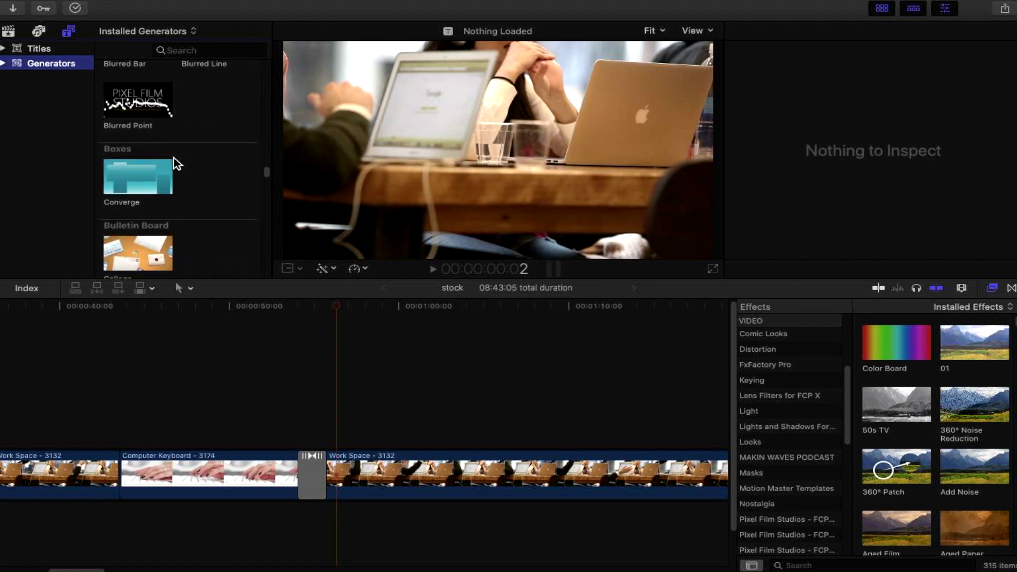
scroll(176, 163, down, 20)
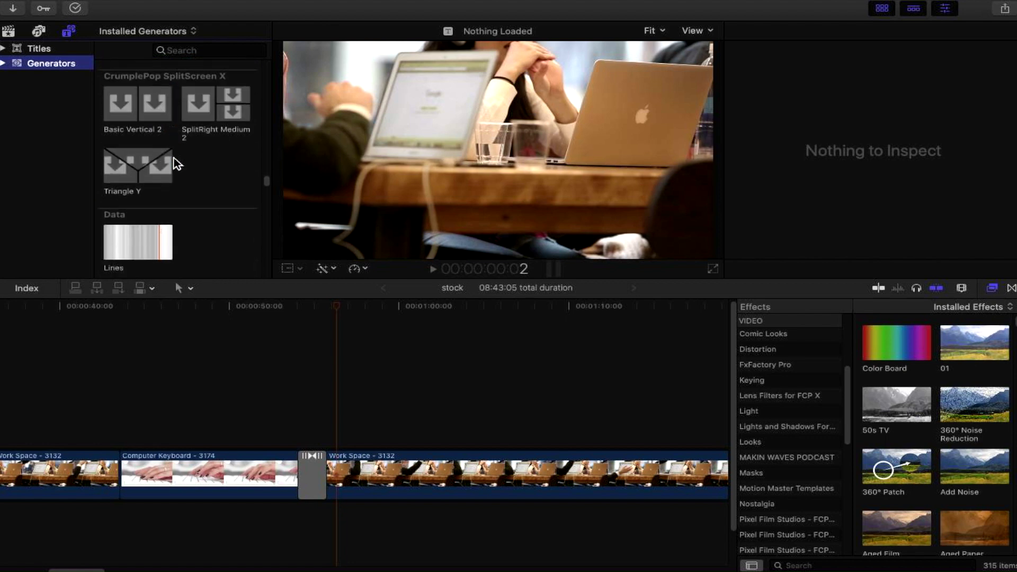
scroll(176, 163, down, 20)
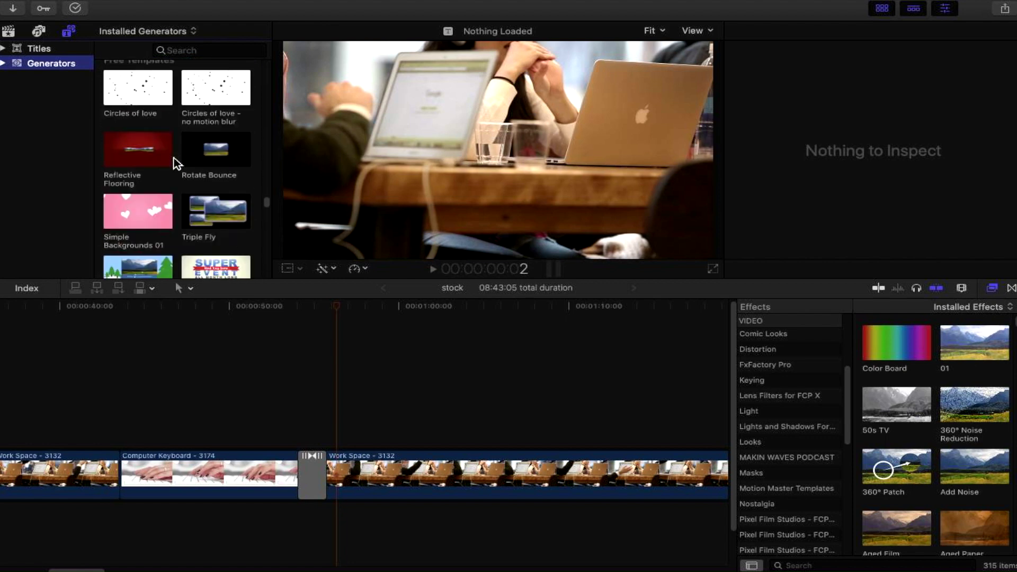
scroll(177, 163, down, 20)
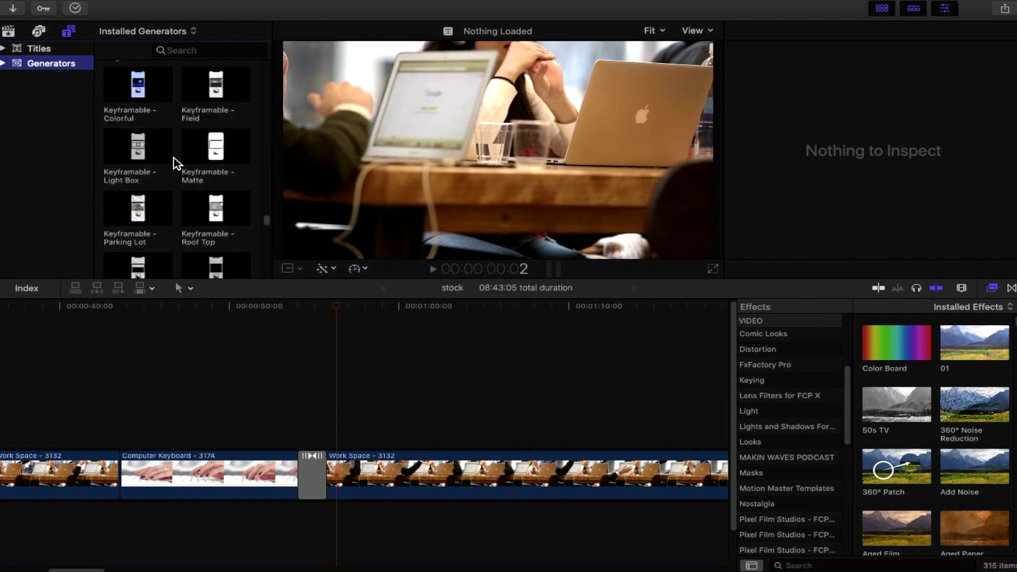
scroll(177, 163, down, 20)
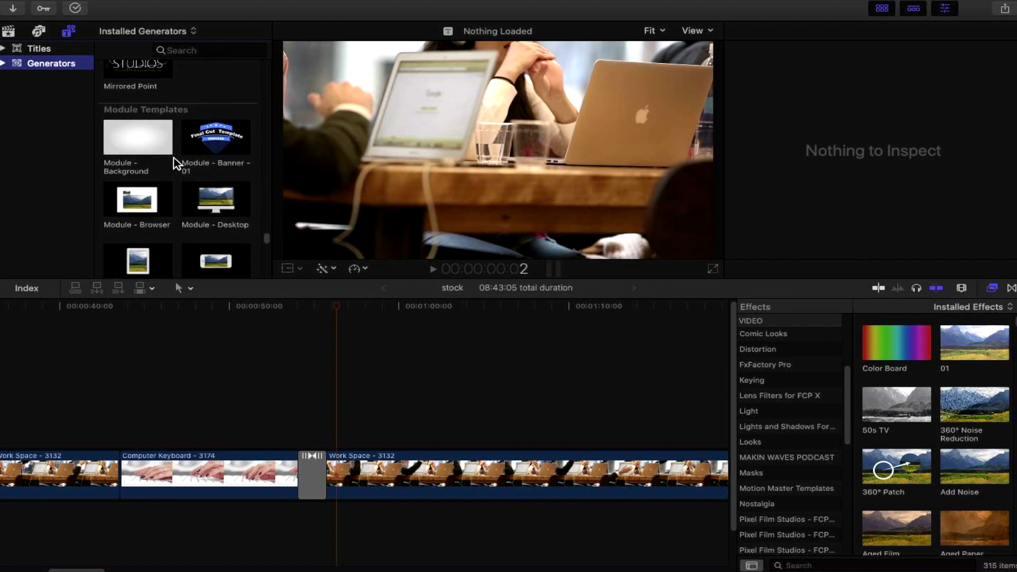
scroll(177, 163, down, 20)
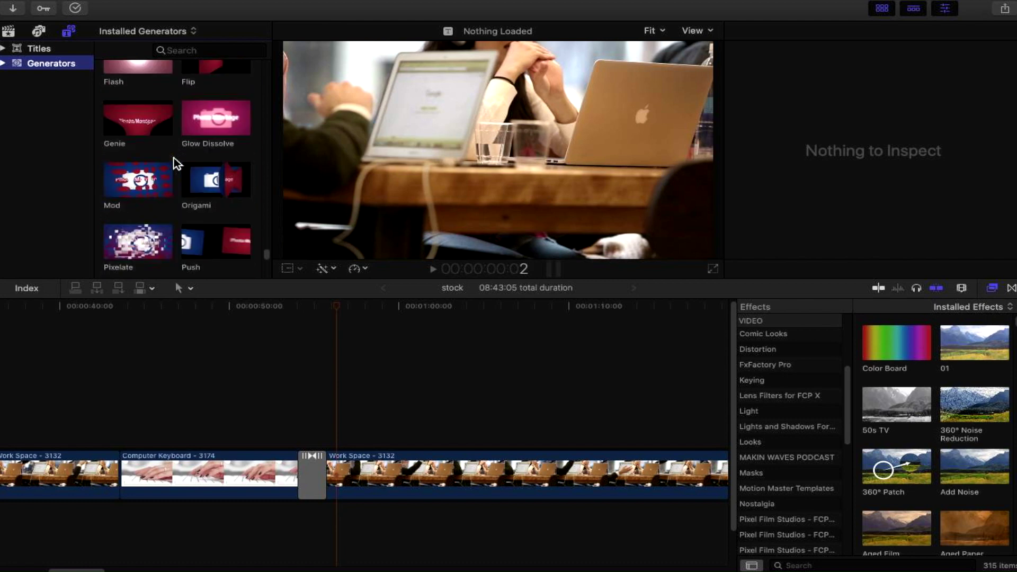
scroll(176, 164, down, 20)
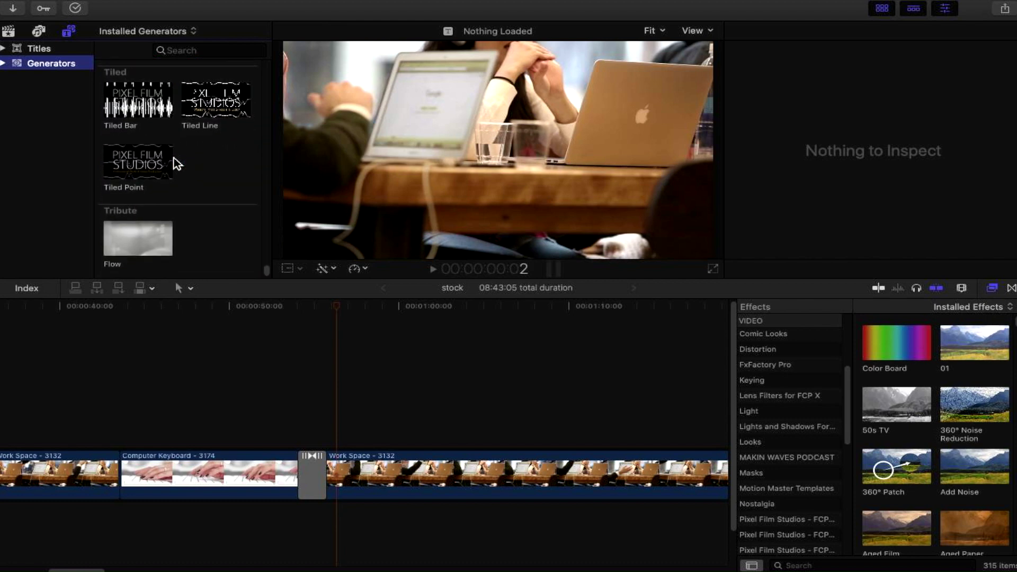
Step: Switch to Installed Titles and scroll down to the final Vine and XEffects Free groups
click(47, 51)
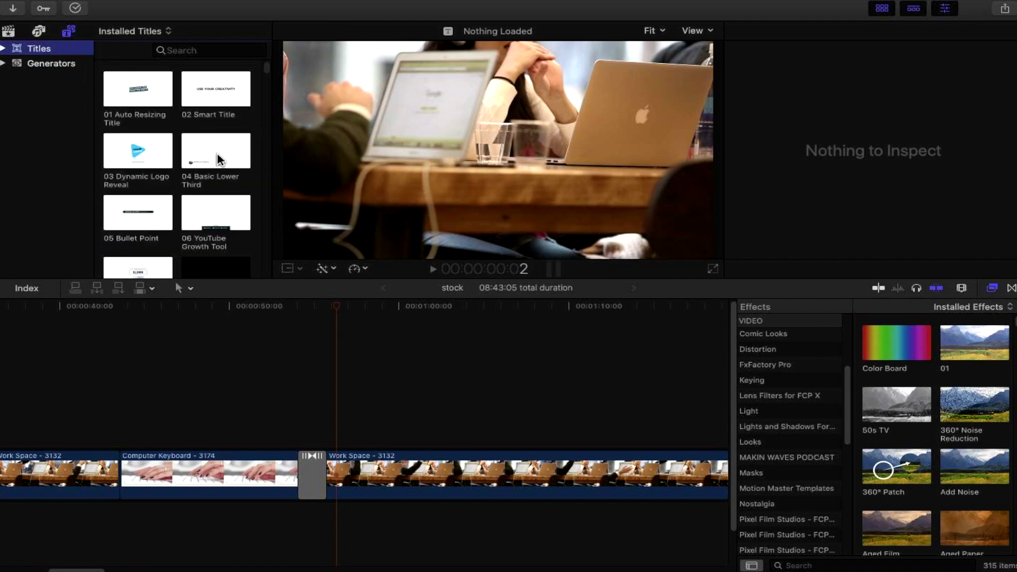
scroll(205, 164, down, 20)
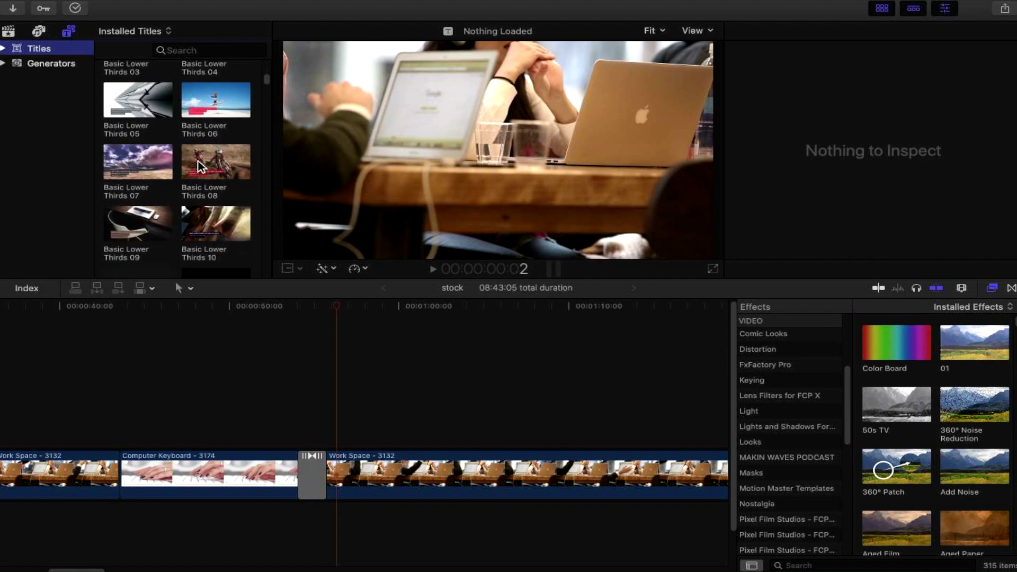
scroll(200, 167, down, 20)
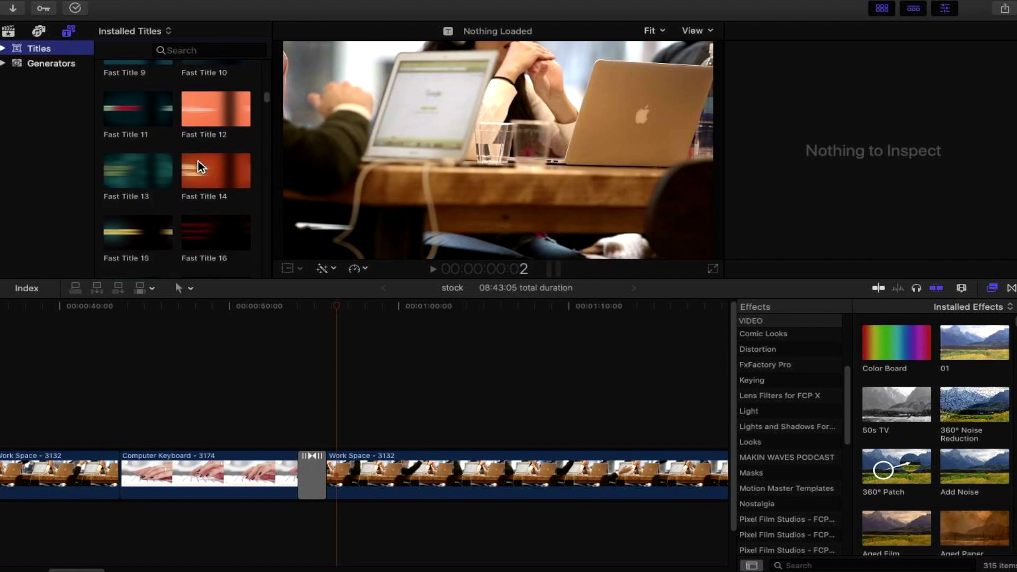
scroll(200, 166, down, 20)
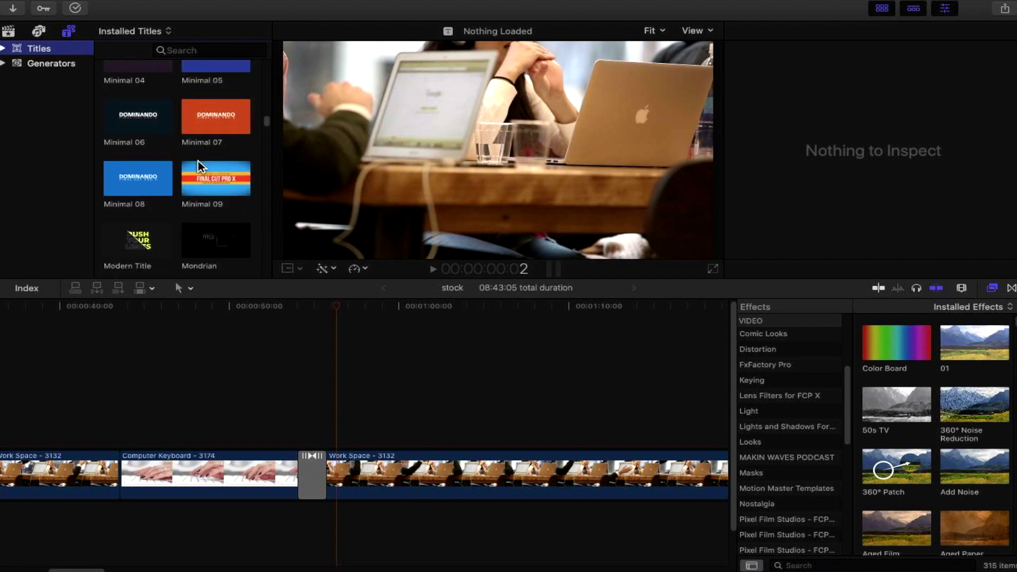
scroll(200, 167, down, 20)
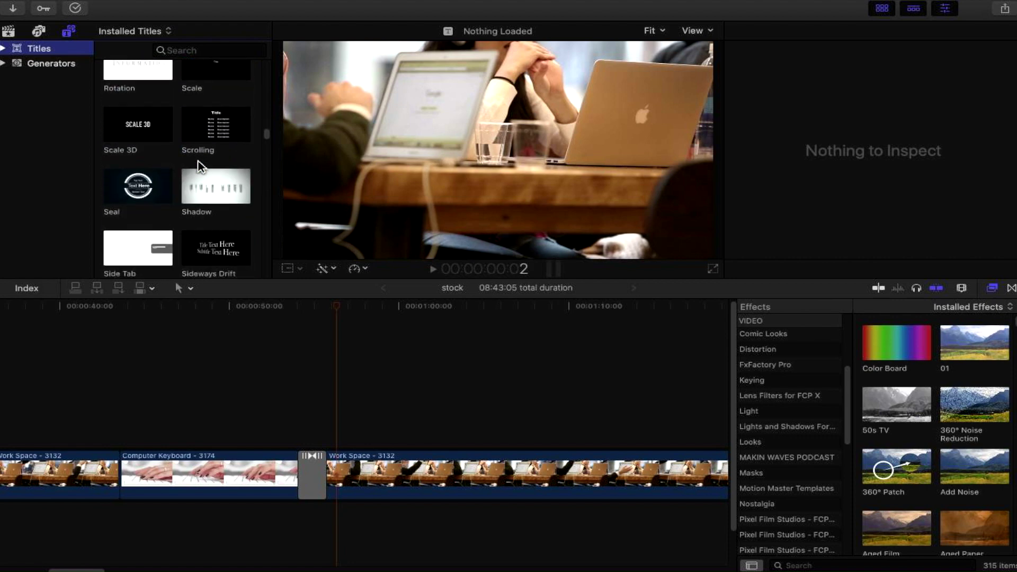
scroll(200, 167, down, 20)
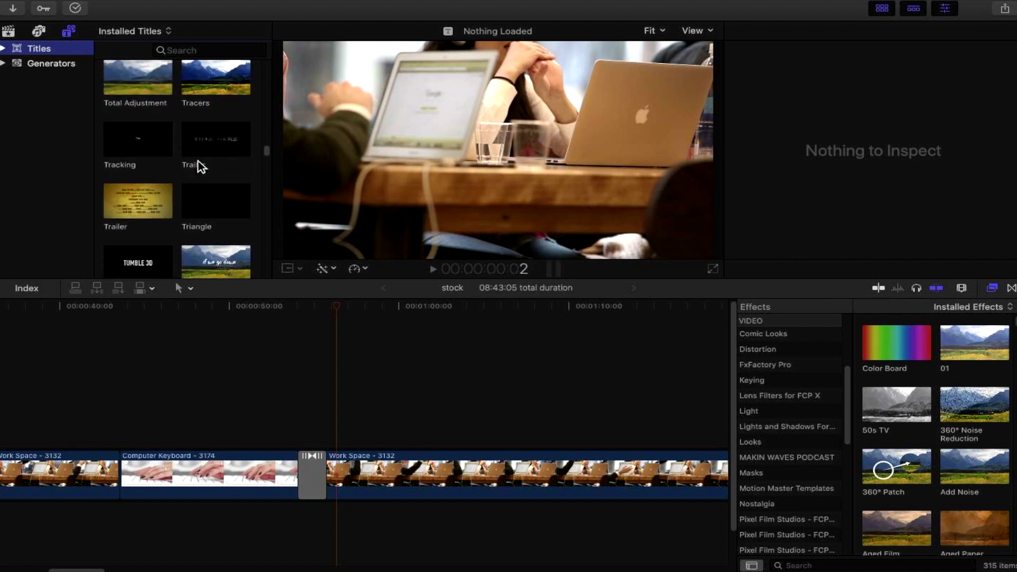
scroll(200, 167, down, 20)
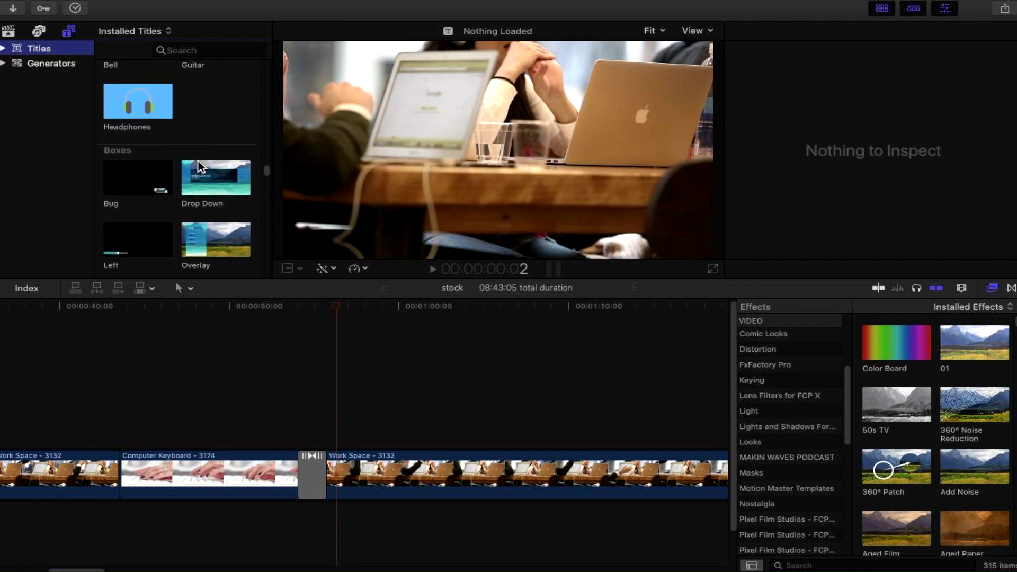
scroll(201, 167, down, 20)
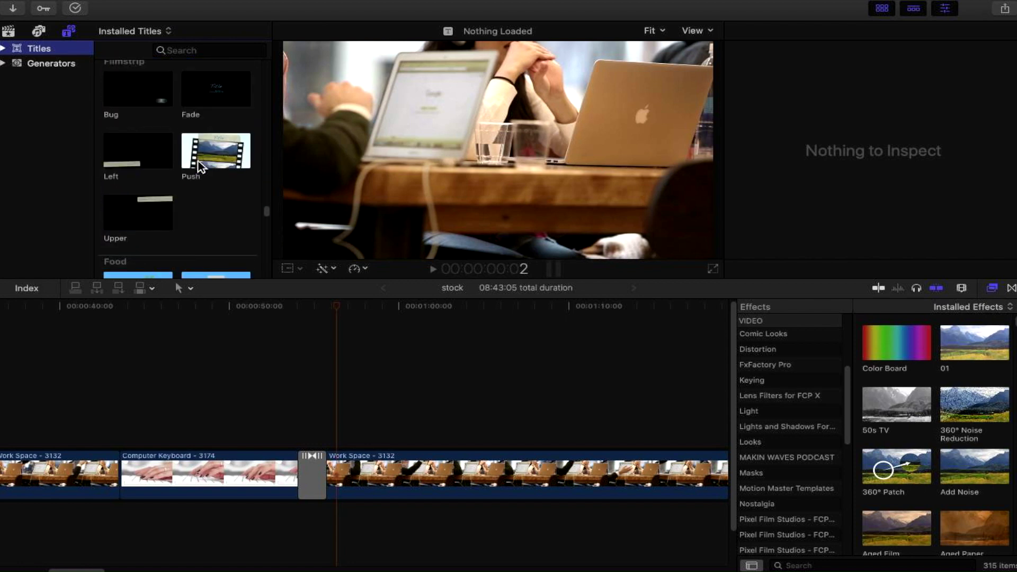
scroll(200, 167, down, 20)
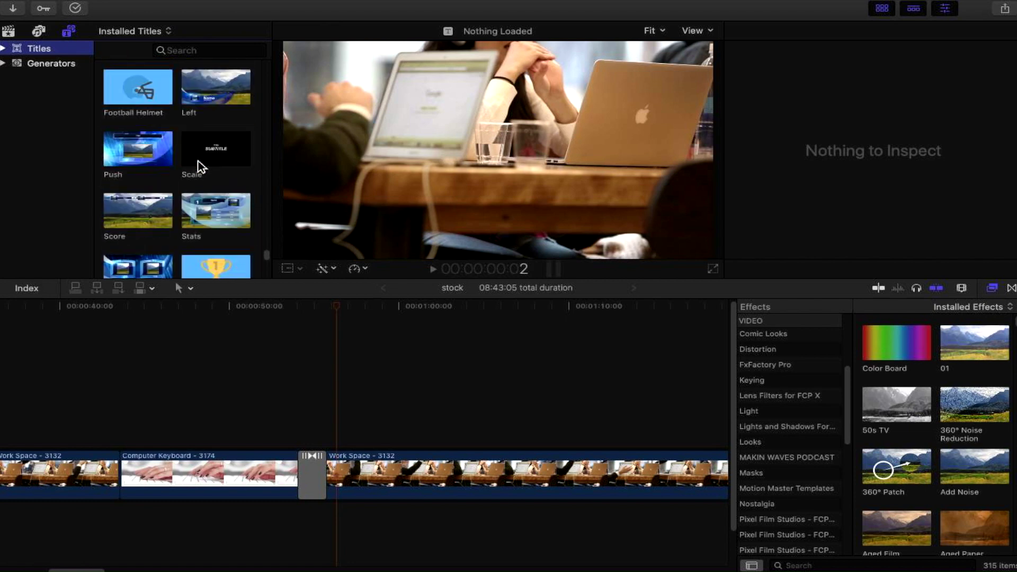
scroll(200, 167, down, 20)
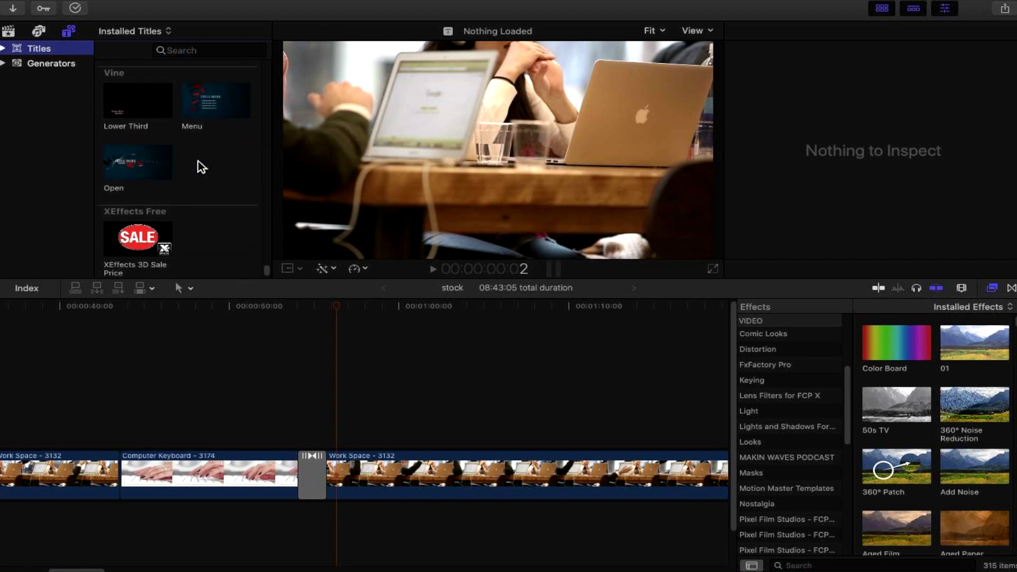
Step: Switch the side browser back to Installed Transitions, listing LenoFX Fast Cut Transition and Fast Transition
click(1012, 287)
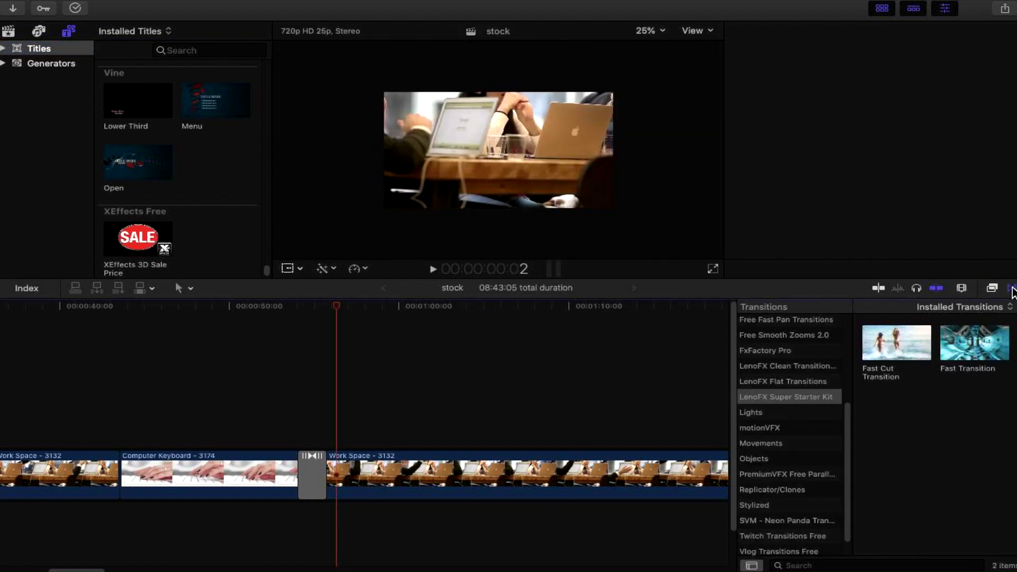